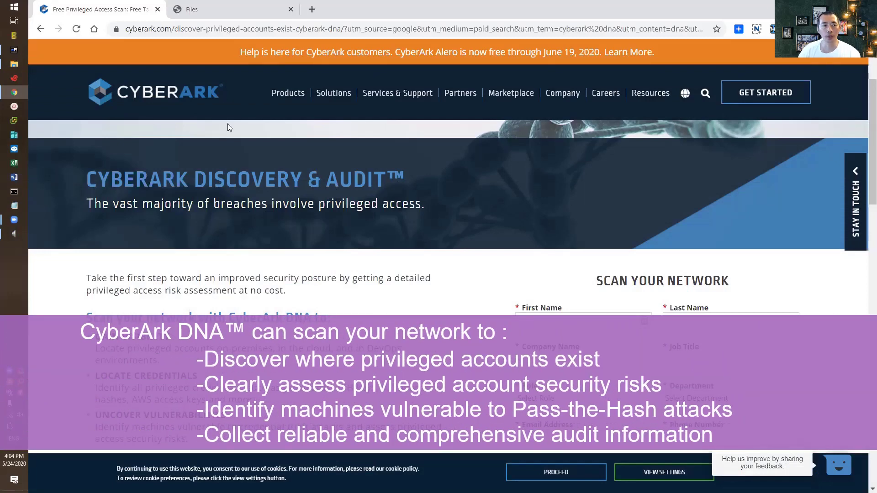
In Secure File Exchange Files, open CyberArk Services > DNA Software > DNA 8.2
{"action": "scroll", "coordinate": [286, 219], "scroll_direction": "down", "scroll_amount": 2}
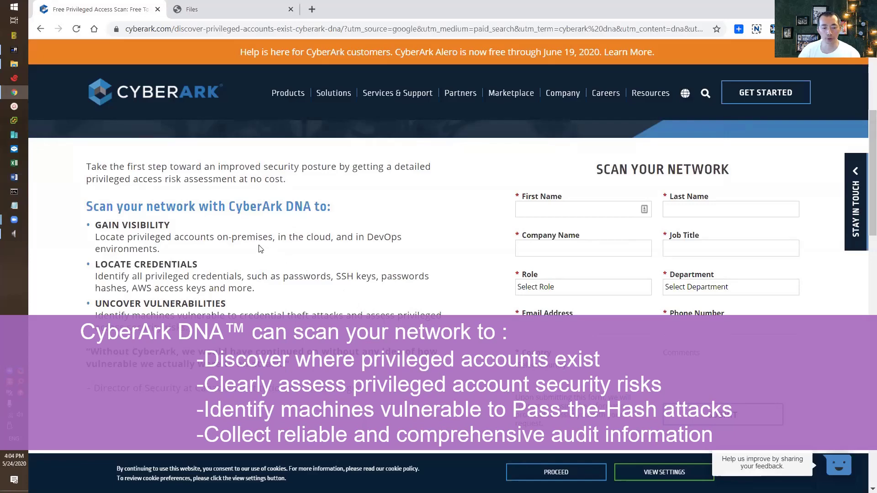
{"action": "scroll", "coordinate": [261, 249], "scroll_direction": "down", "scroll_amount": 10}
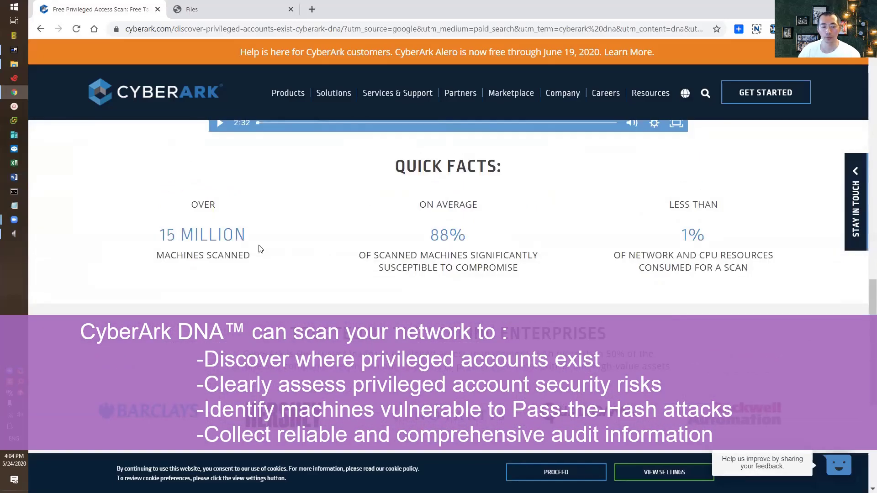
{"action": "scroll", "coordinate": [258, 249], "scroll_direction": "up", "scroll_amount": 7}
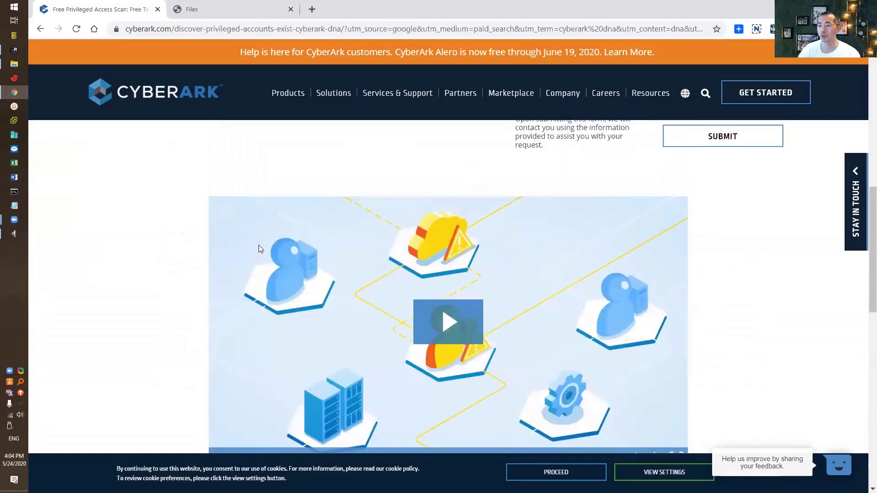
{"action": "scroll", "coordinate": [258, 249], "scroll_direction": "up", "scroll_amount": 8}
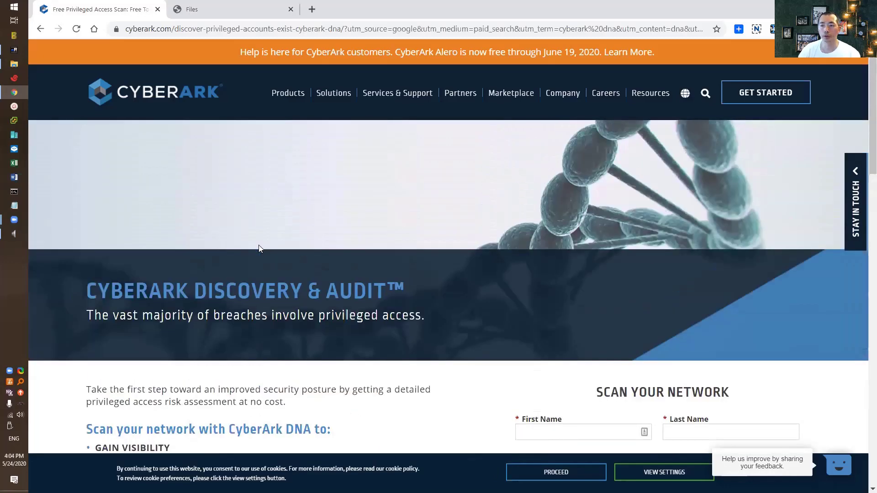
{"action": "scroll", "coordinate": [259, 248], "scroll_direction": "down", "scroll_amount": 7}
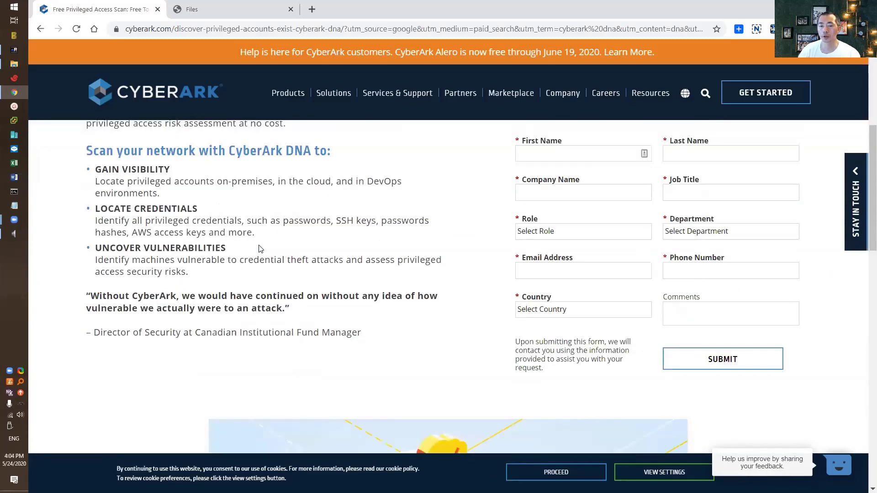
{"action": "scroll", "coordinate": [259, 249], "scroll_direction": "down", "scroll_amount": 3}
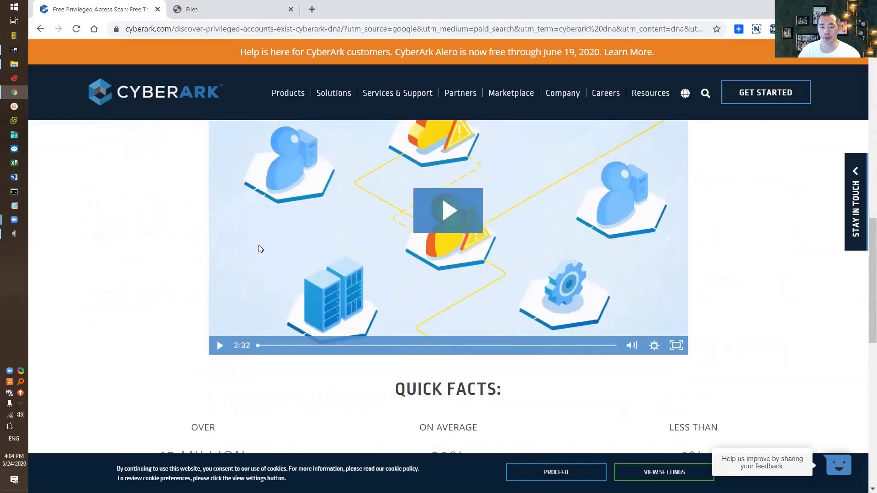
{"action": "scroll", "coordinate": [261, 249], "scroll_direction": "up", "scroll_amount": 10}
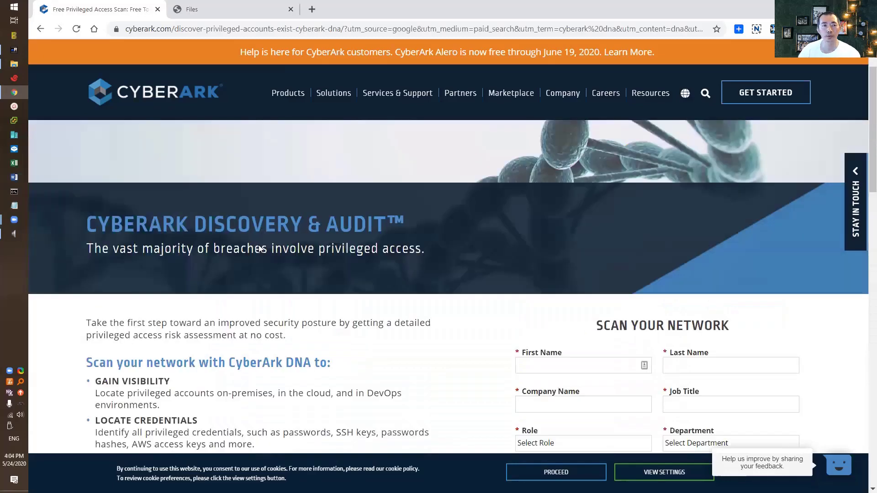
{"action": "left_click", "coordinate": [220, 8]}
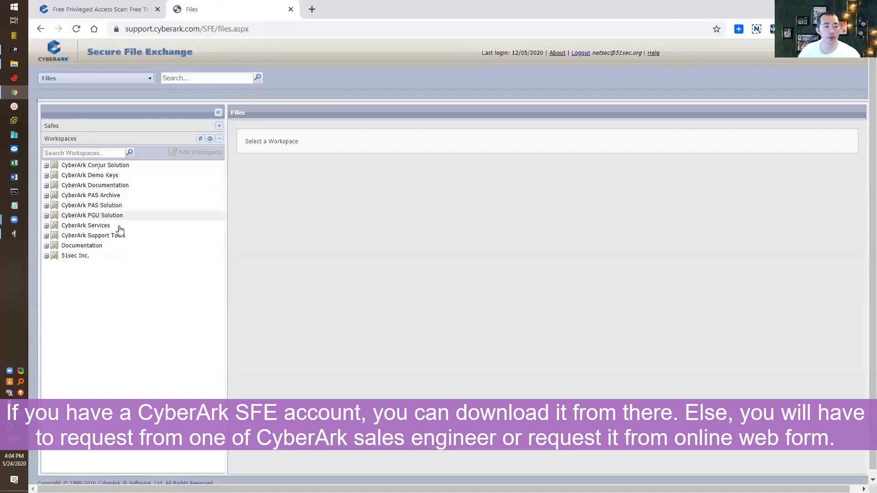
{"action": "left_click", "coordinate": [47, 226]}
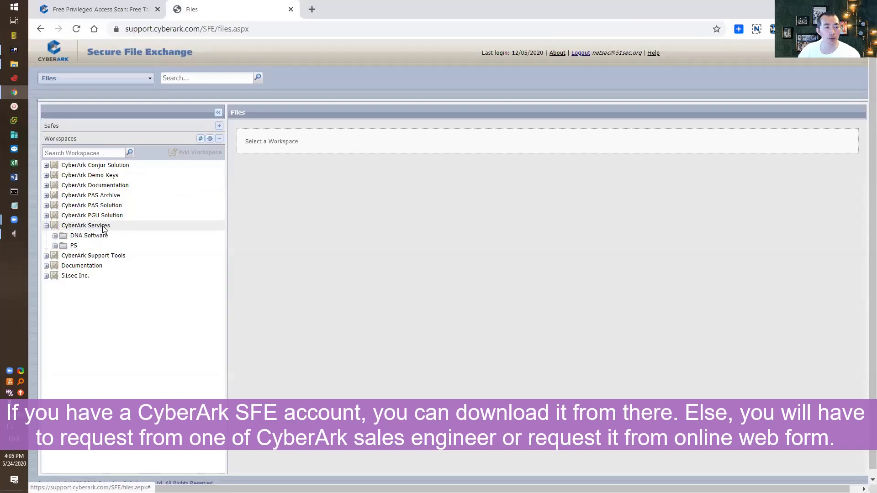
{"action": "left_click", "coordinate": [55, 237]}
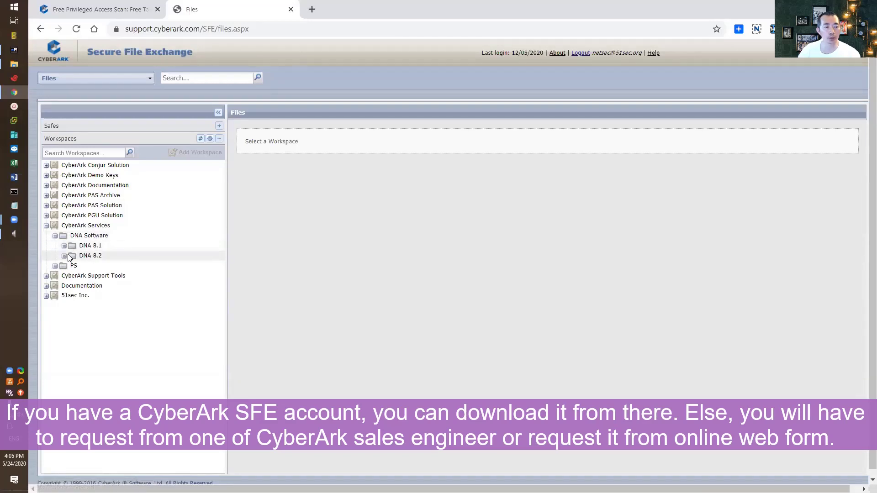
{"action": "left_click", "coordinate": [64, 256]}
{"action": "left_click", "coordinate": [94, 256]}
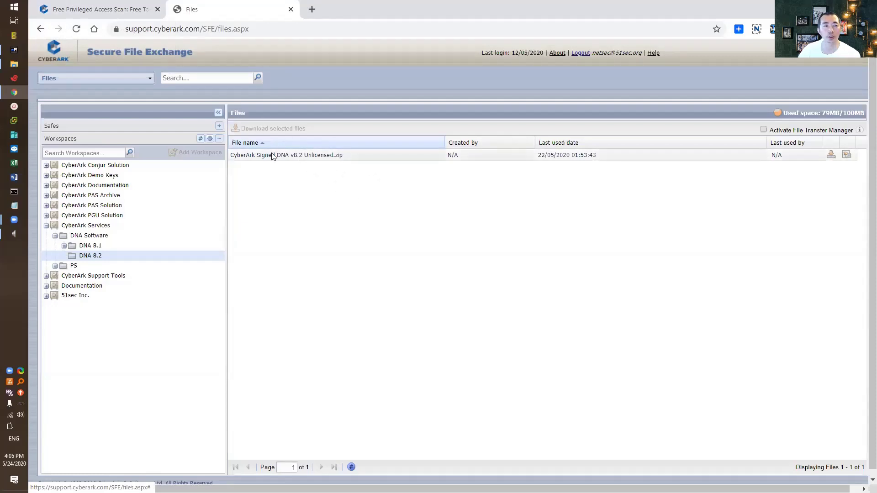
Copy the DNA zip and DNALicense from the temp share onto the server desktop
{"action": "left_click", "coordinate": [14, 49]}
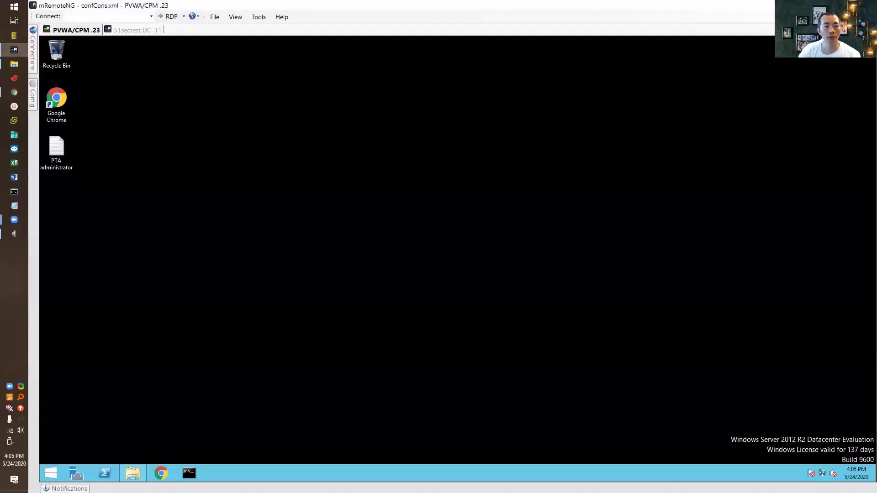
{"action": "left_click", "coordinate": [140, 466]}
{"action": "left_click_drag", "start_coordinate": [287, 147], "coordinate": [266, 130]}
{"action": "key", "text": "ctrl+c"}
{"action": "left_click", "coordinate": [477, 264]}
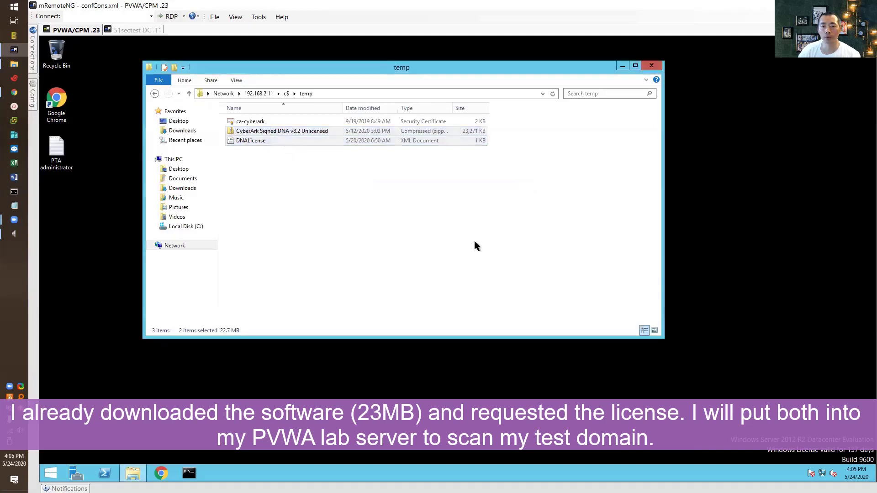
{"action": "key", "text": "shift+F10"}
{"action": "left_click", "coordinate": [318, 204]}
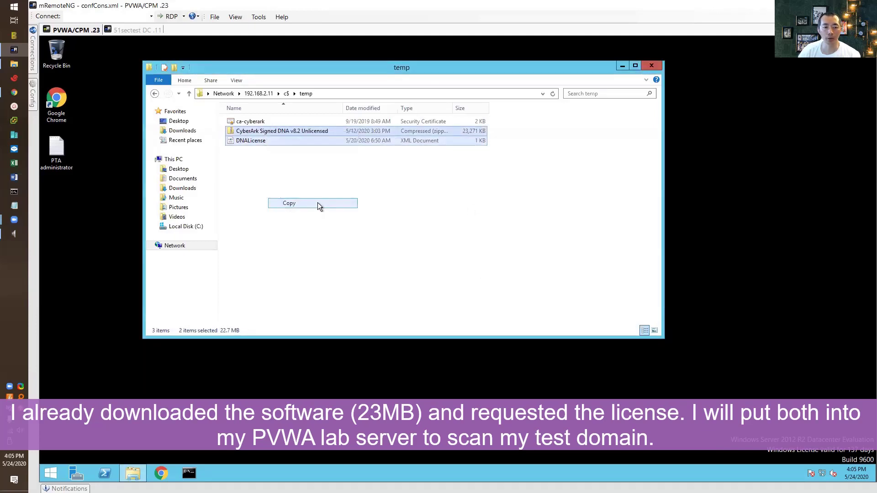
{"action": "right_click", "coordinate": [77, 202]}
{"action": "left_click", "coordinate": [96, 241]}
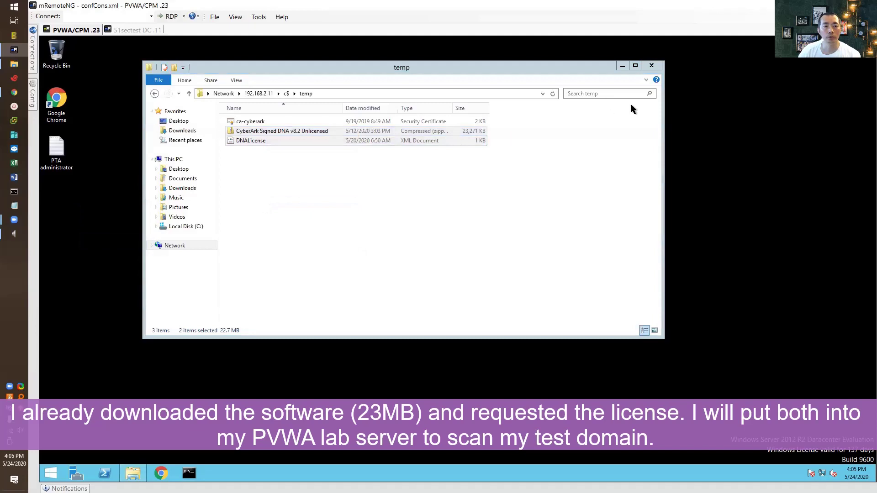
{"action": "left_click", "coordinate": [651, 65]}
Extract the DNA zip on the desktop and open the inner CyberArk Signed DNA v8.2 Unlicensed folder
{"action": "right_click", "coordinate": [93, 147]}
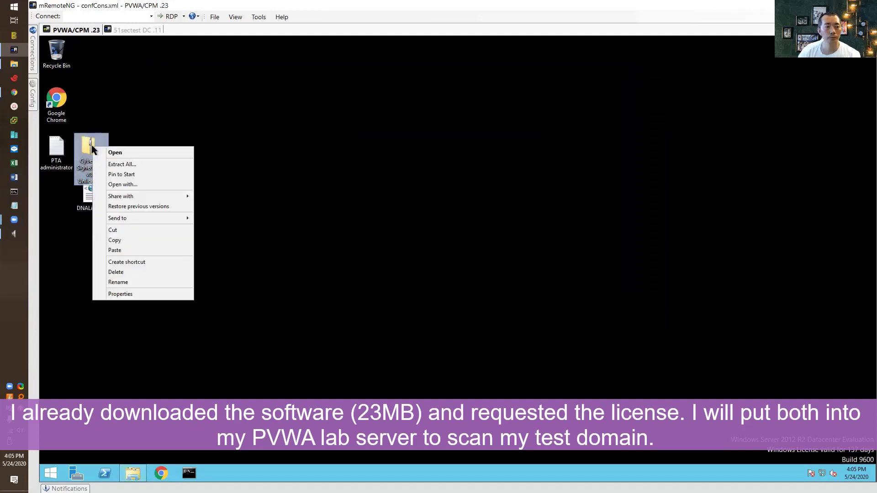
{"action": "left_click", "coordinate": [166, 167]}
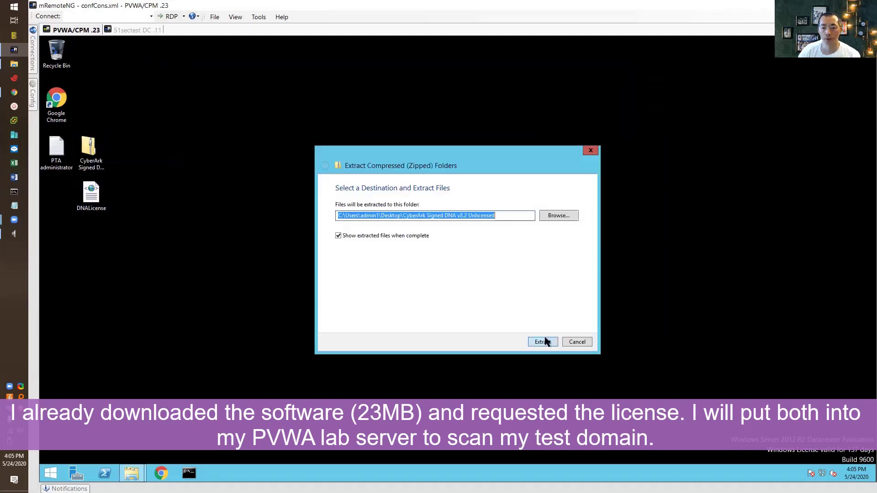
{"action": "left_click", "coordinate": [543, 341]}
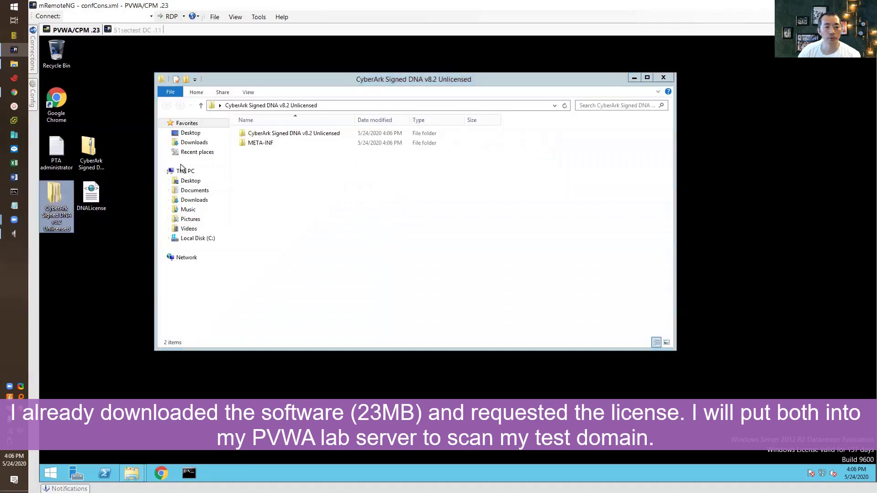
{"action": "double_click", "coordinate": [280, 136]}
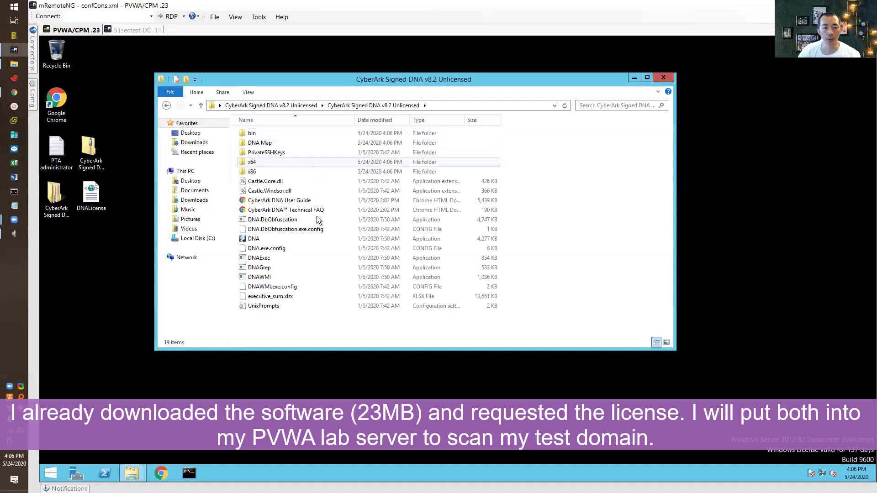
{"action": "mouse_move", "coordinate": [331, 276]}
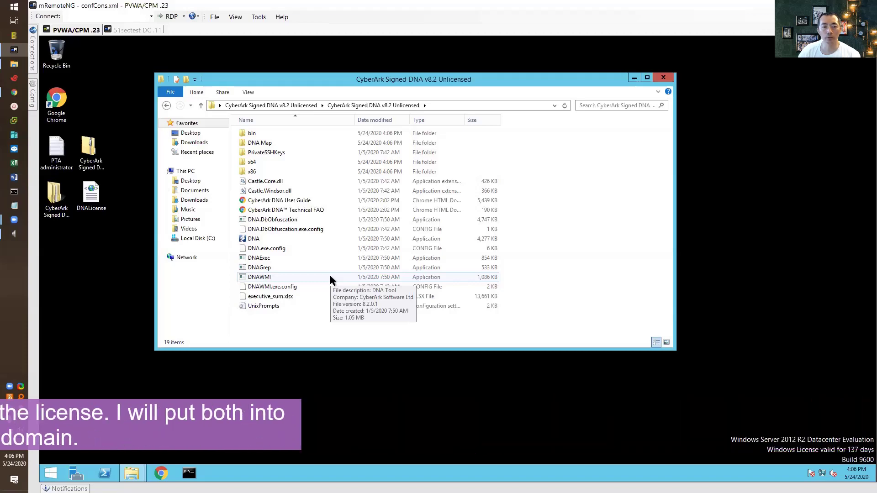
{"action": "mouse_move", "coordinate": [322, 241]}
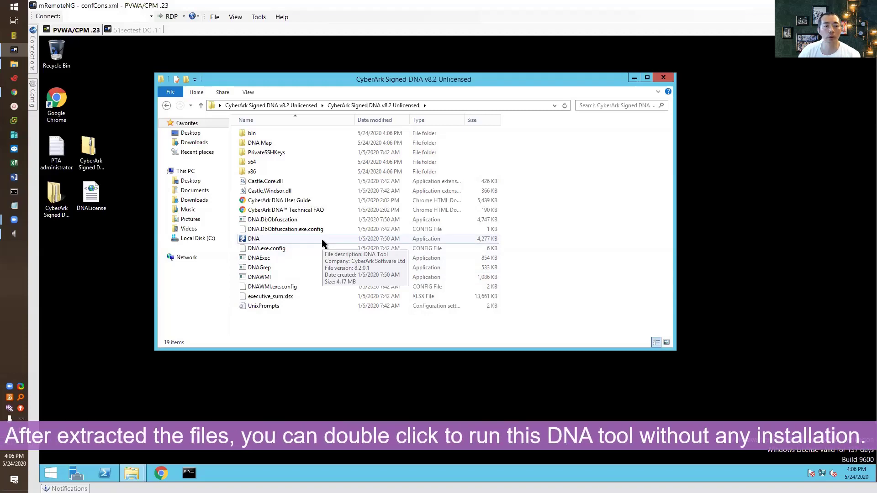
Launch DNA.exe and browse to the Desktop to pick the DNALicense file
{"action": "double_click", "coordinate": [322, 239]}
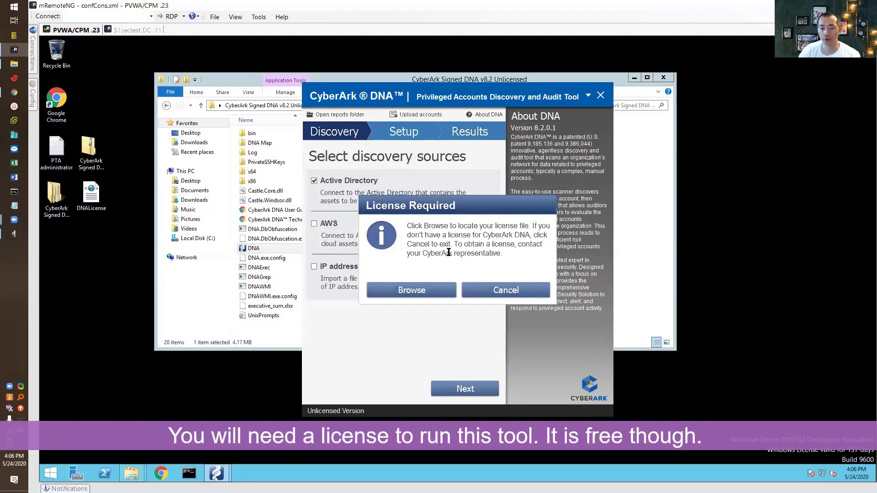
{"action": "left_click", "coordinate": [447, 290]}
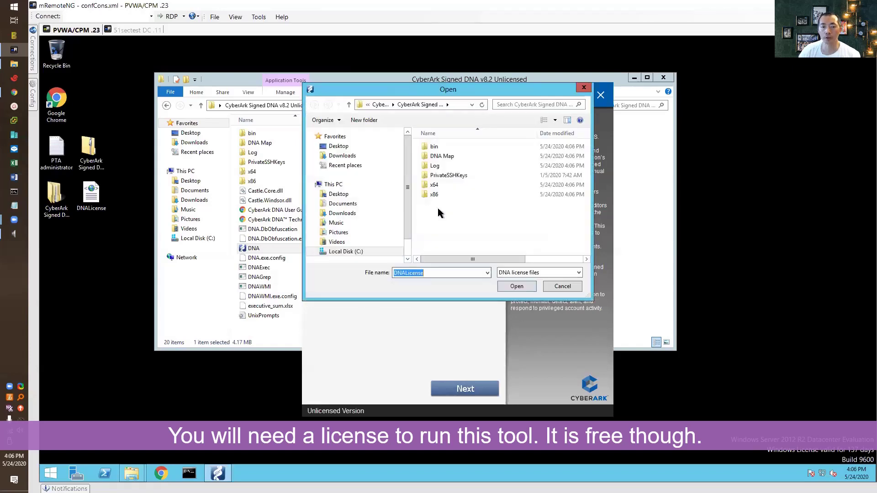
{"action": "left_click", "coordinate": [364, 146]}
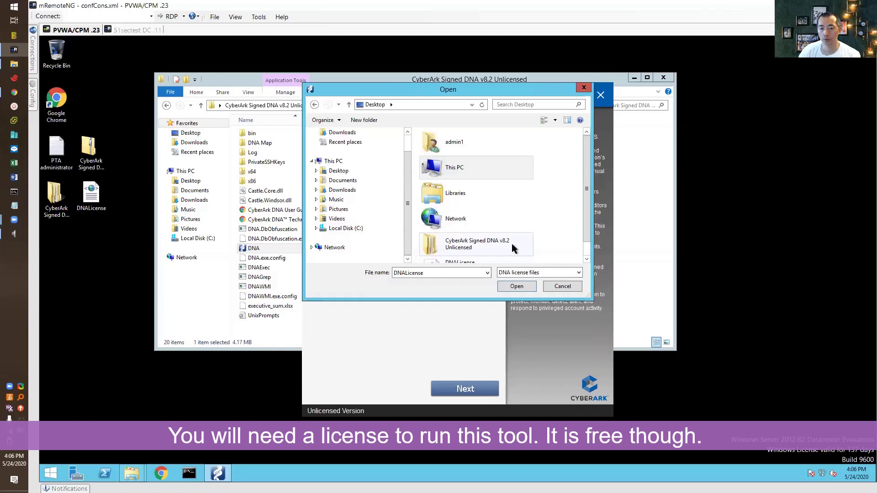
{"action": "left_click", "coordinate": [460, 259]}
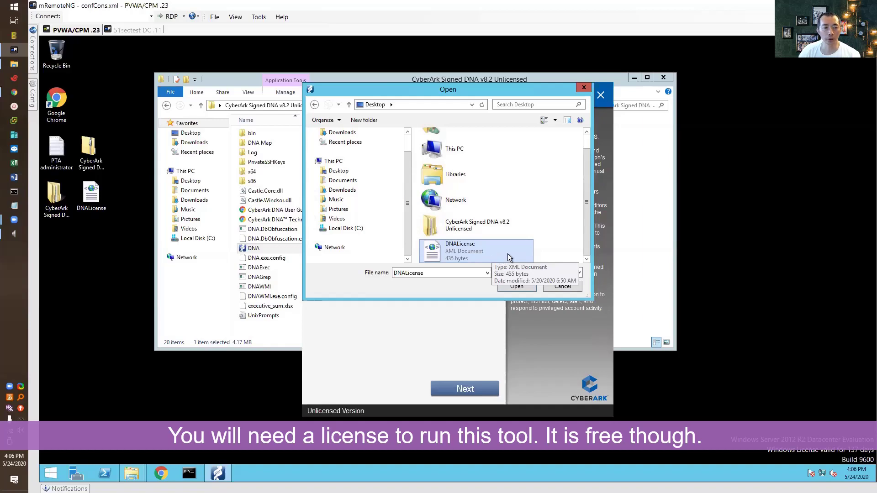
Load the chosen DNALicense file so DNA runs licensed for 100 days
{"action": "left_click", "coordinate": [517, 285]}
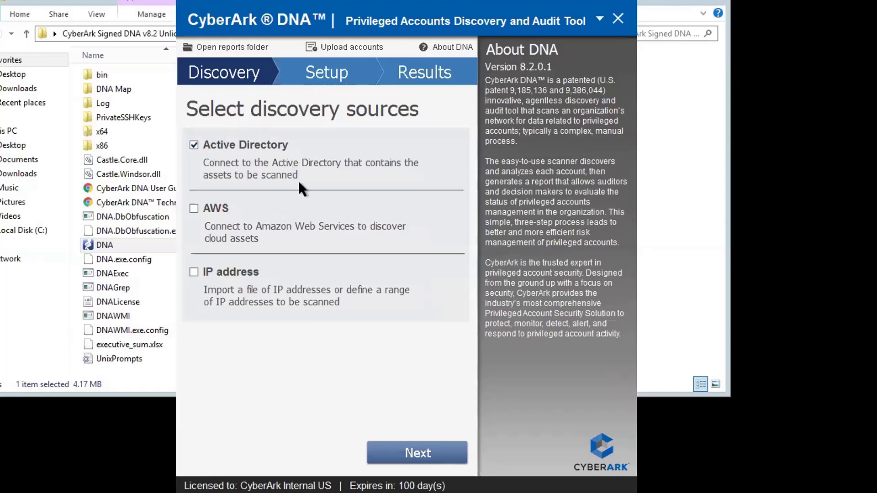
Go to Active Directory setup and enter user administrator, its password, and domain 51sectest.com
{"action": "left_click", "coordinate": [411, 457]}
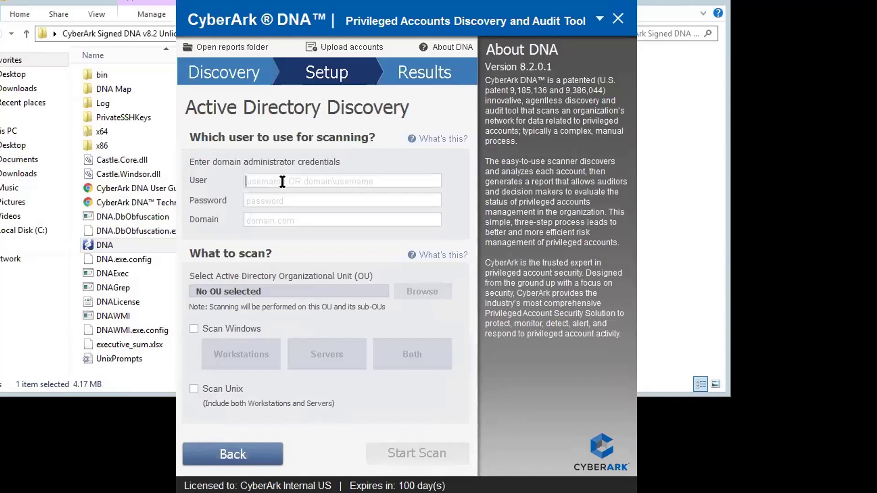
{"action": "type", "text": "admi"}
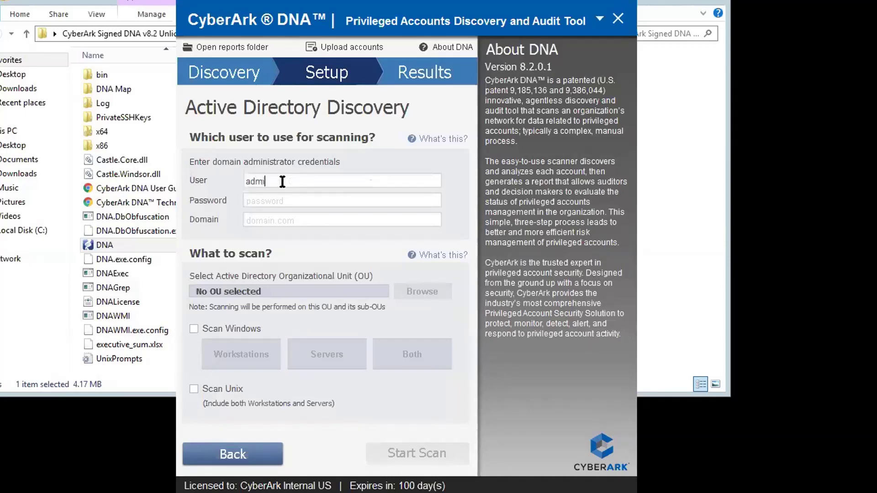
{"action": "type", "text": "nistrator"}
{"action": "key", "text": "Tab"}
{"action": "type", "text": "*******"}
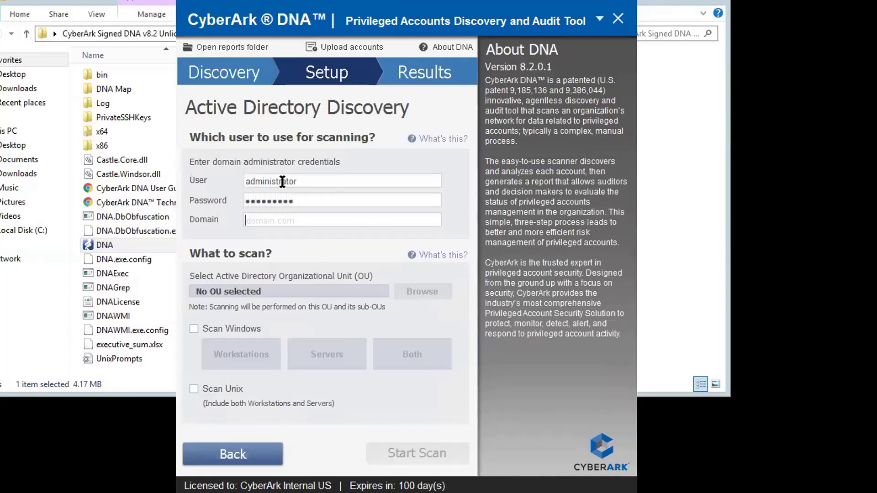
{"action": "type", "text": "51se"}
{"action": "key", "text": "BackSpace"}
{"action": "key", "text": "BackSpace"}
{"action": "type", "text": "test"}
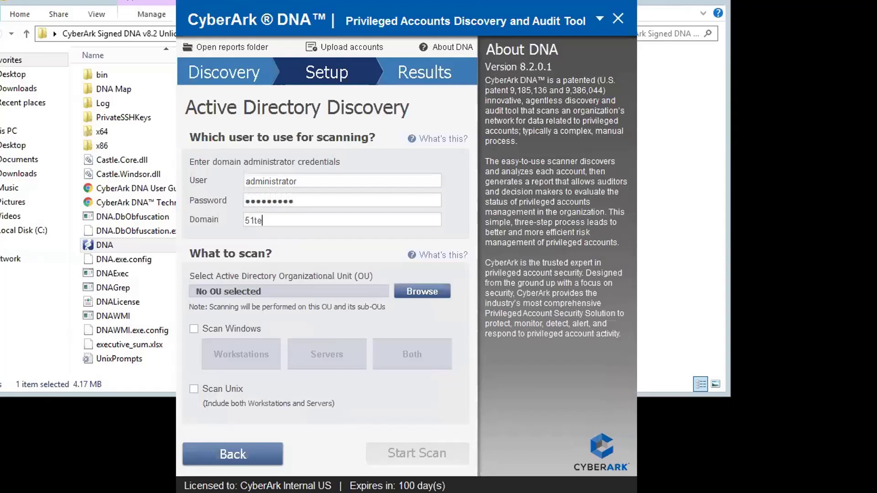
{"action": "key", "text": "BackSpace"}
{"action": "key", "text": "BackSpace"}
{"action": "key", "text": "BackSpace"}
{"action": "key", "text": "BackSpace"}
{"action": "type", "text": "sectest.com"}
Browse the organizational units and set the 51sectest domain root as the scan scope
{"action": "left_click", "coordinate": [410, 293]}
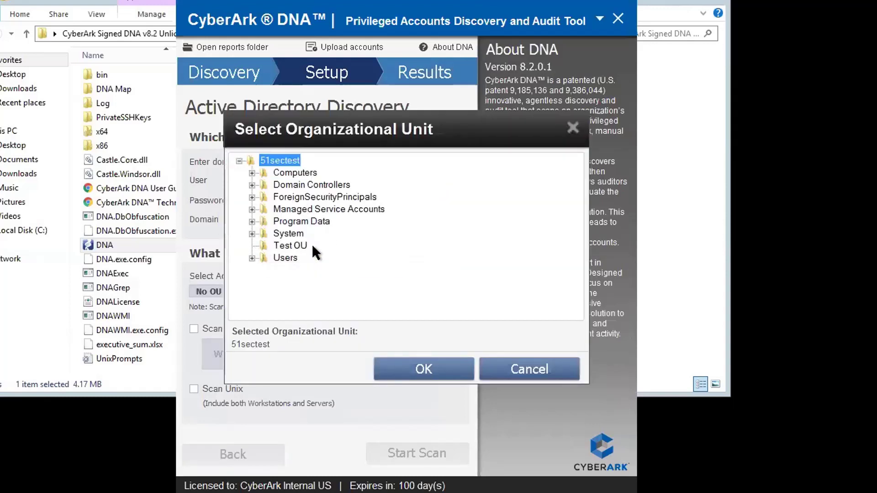
{"action": "double_click", "coordinate": [289, 234]}
{"action": "left_click", "coordinate": [309, 222]}
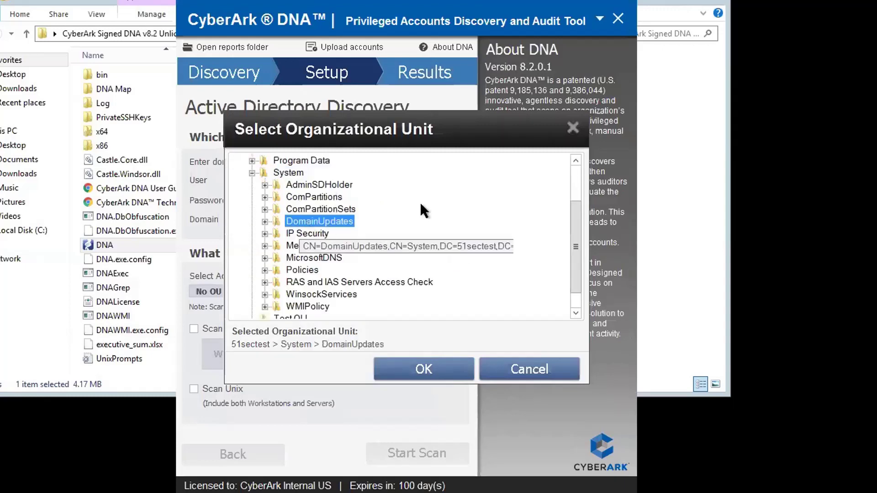
{"action": "left_click", "coordinate": [251, 173]}
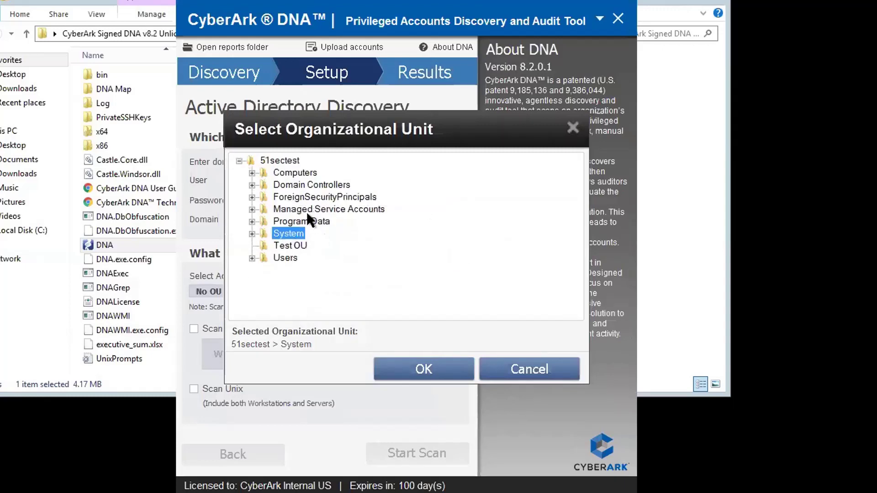
{"action": "left_click", "coordinate": [287, 162]}
{"action": "left_click", "coordinate": [444, 365]}
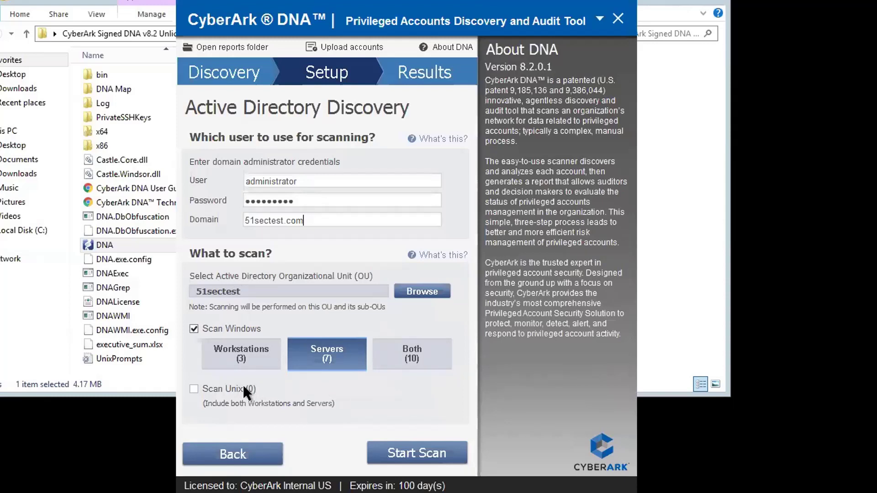
Start the discovery scan and let it complete for all 7 machines
{"action": "left_click", "coordinate": [441, 455]}
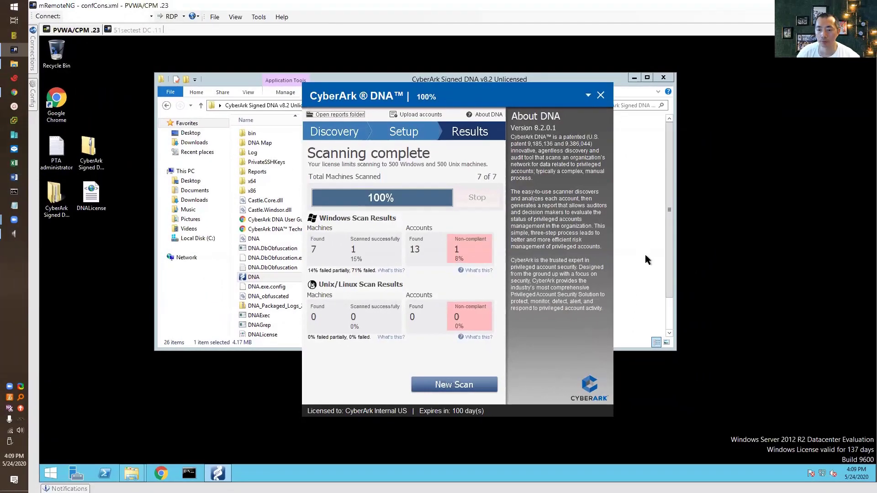
Open the Reports folder in Explorer and bring up actions for the DNA Report xlsx
{"action": "left_click", "coordinate": [684, 262]}
{"action": "left_click", "coordinate": [645, 260]}
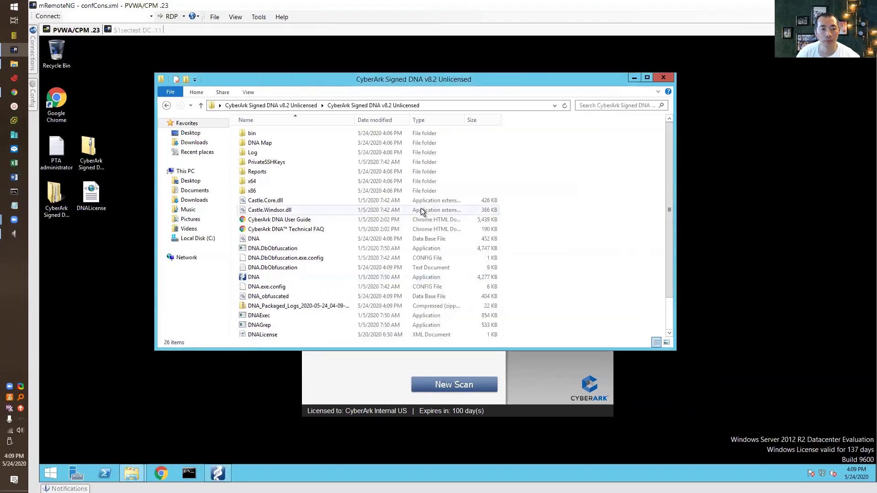
{"action": "double_click", "coordinate": [358, 172]}
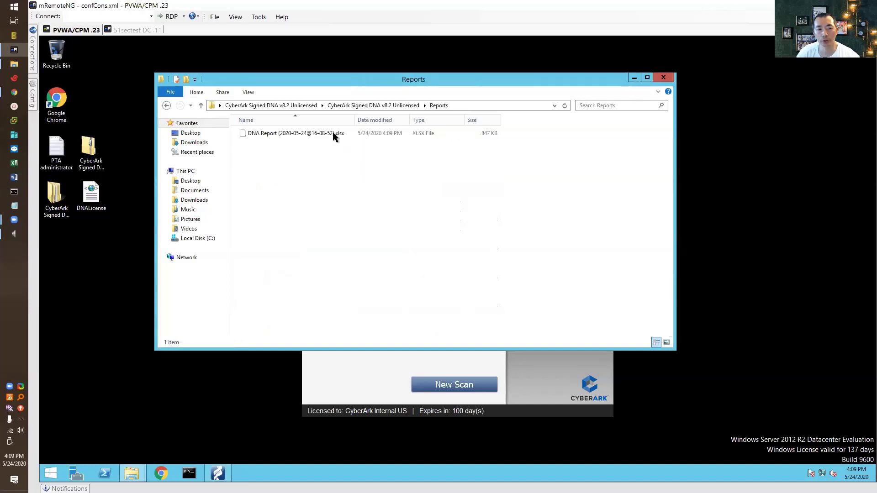
{"action": "left_click", "coordinate": [310, 135]}
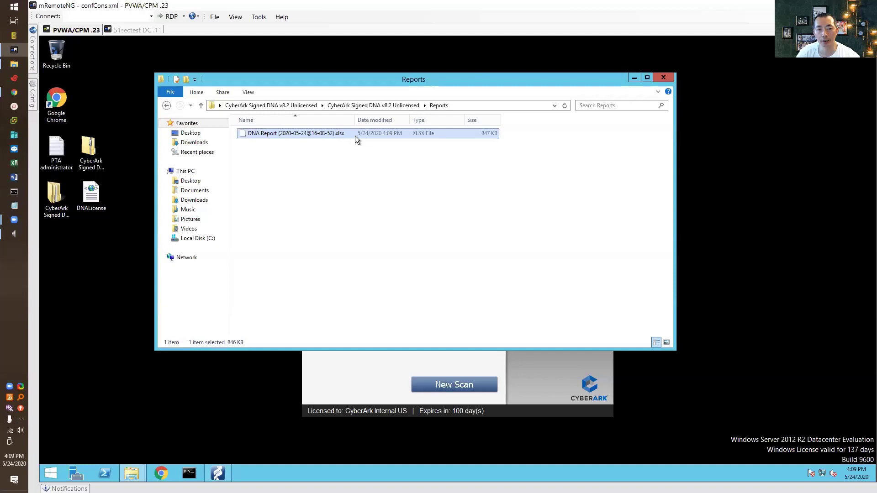
{"action": "left_click", "coordinate": [852, 473]}
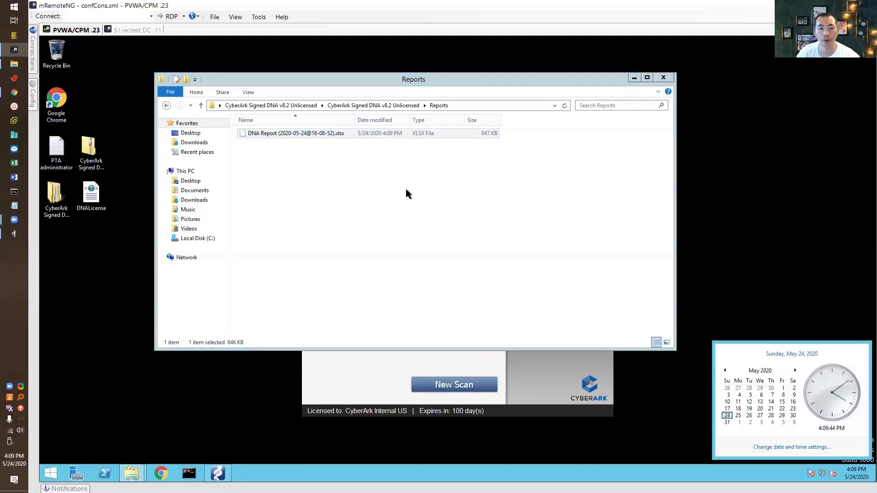
{"action": "left_click", "coordinate": [330, 135]}
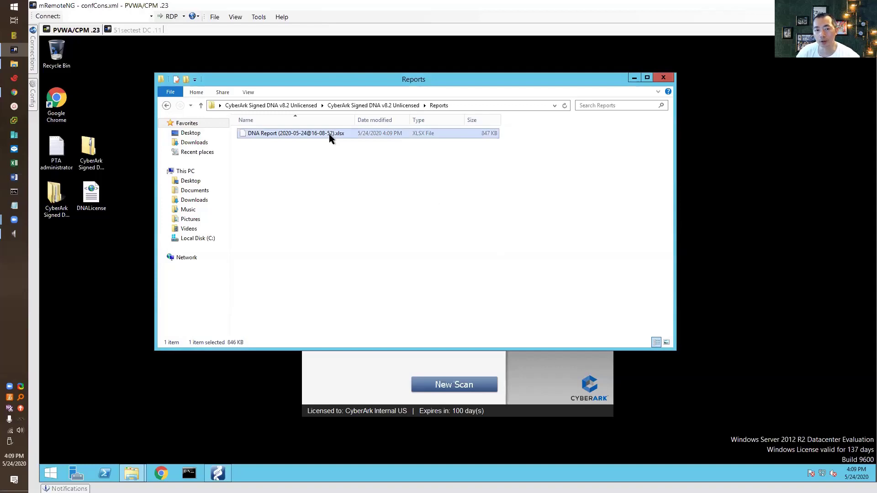
{"action": "right_click", "coordinate": [329, 133]}
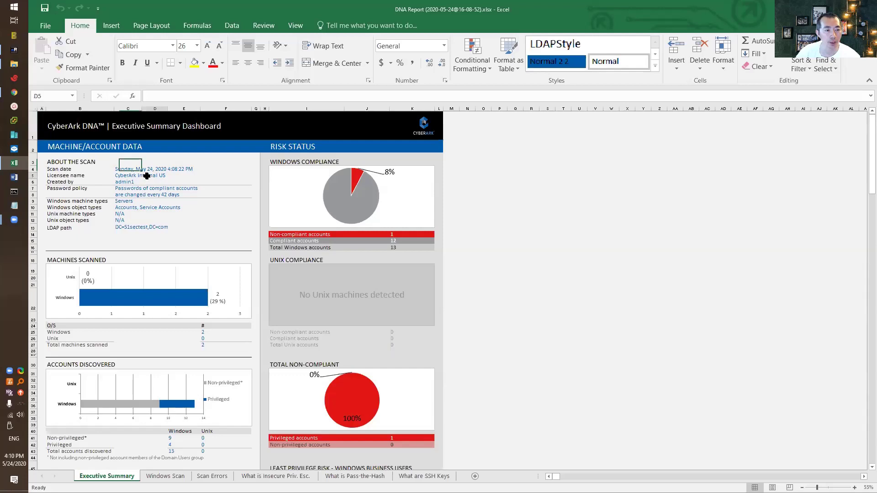
Check where the Executive Summary's Created by value comes from
{"action": "left_click", "coordinate": [124, 184]}
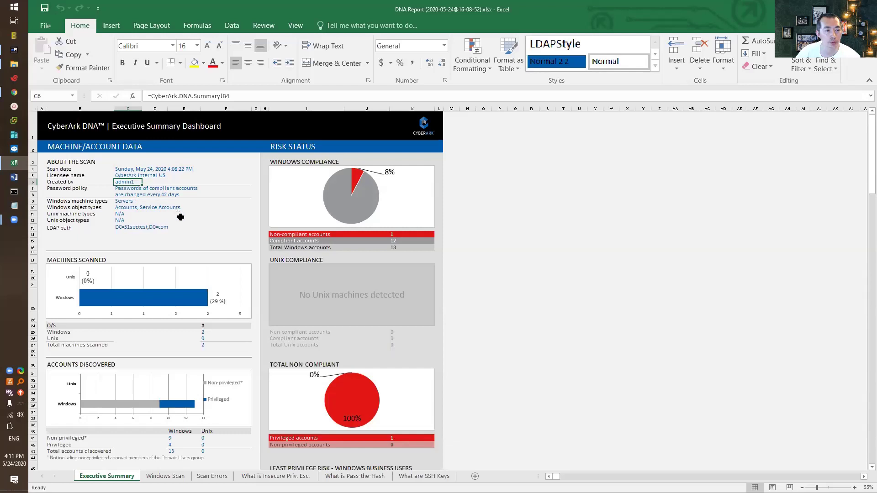
{"action": "scroll", "coordinate": [181, 217], "scroll_direction": "down", "scroll_amount": 1}
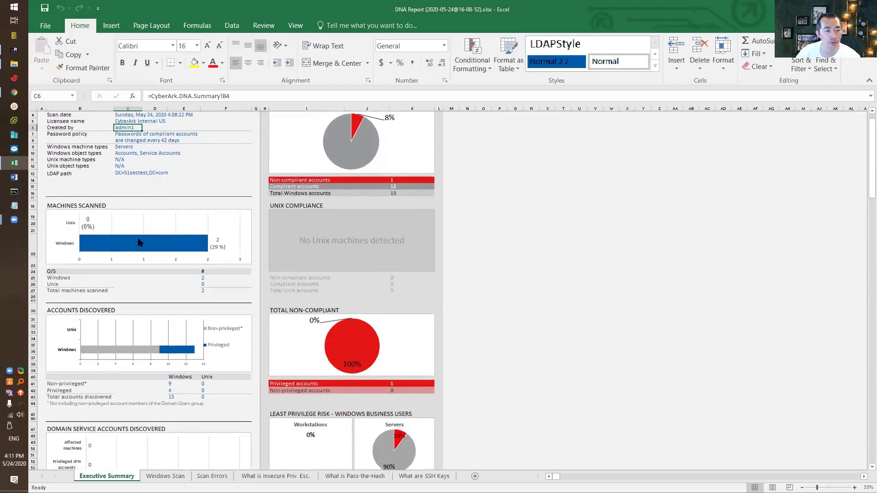
{"action": "mouse_move", "coordinate": [187, 253]}
{"action": "scroll", "coordinate": [316, 222], "scroll_direction": "up", "scroll_amount": 1}
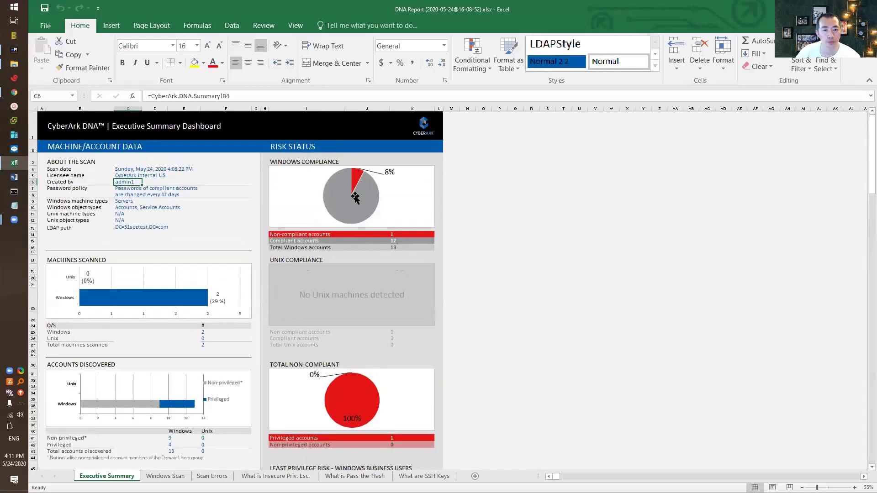
{"action": "mouse_move", "coordinate": [375, 179]}
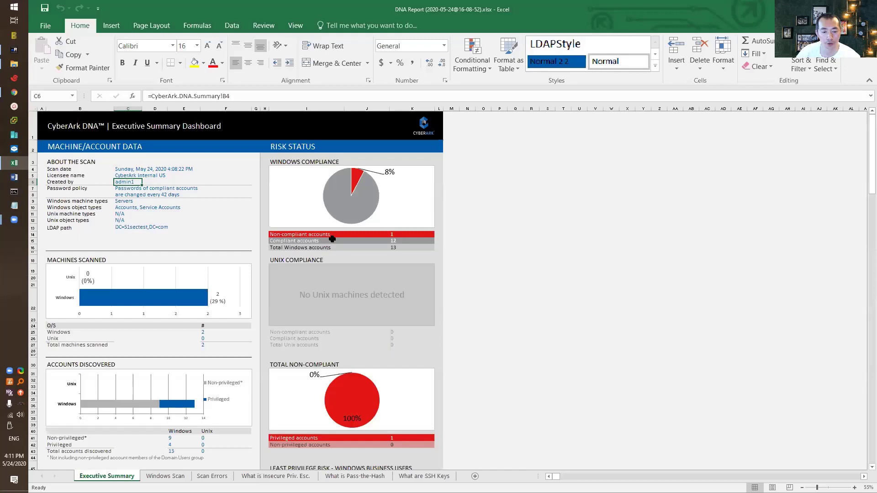
{"action": "scroll", "coordinate": [333, 242], "scroll_direction": "down", "scroll_amount": 3}
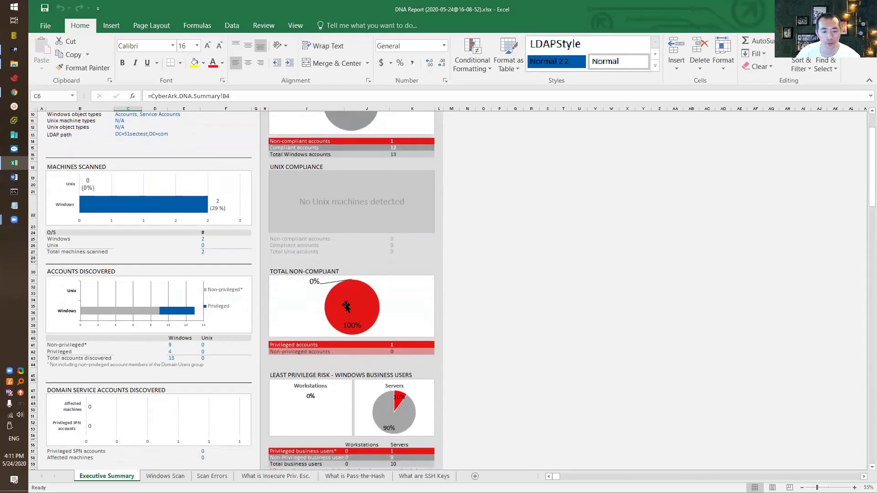
{"action": "scroll", "coordinate": [346, 307], "scroll_direction": "down", "scroll_amount": 1}
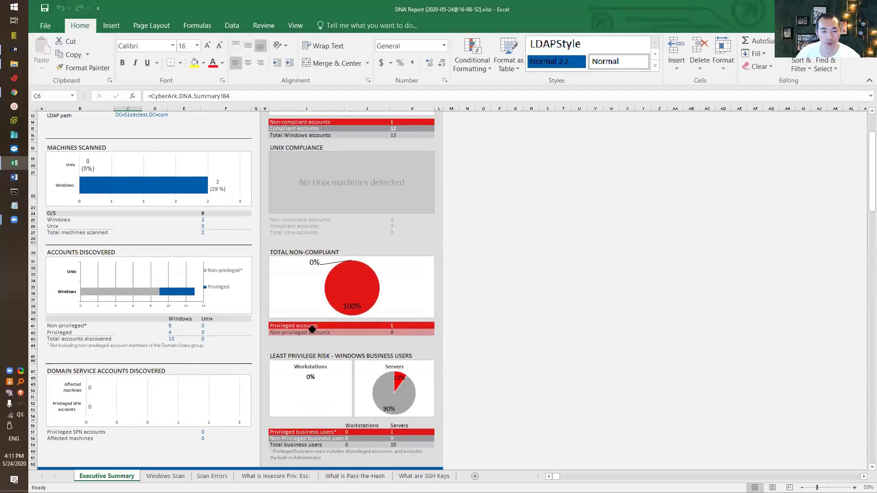
Inspect the source formula of the dashboard's privileged accounts count
{"action": "left_click", "coordinate": [410, 326]}
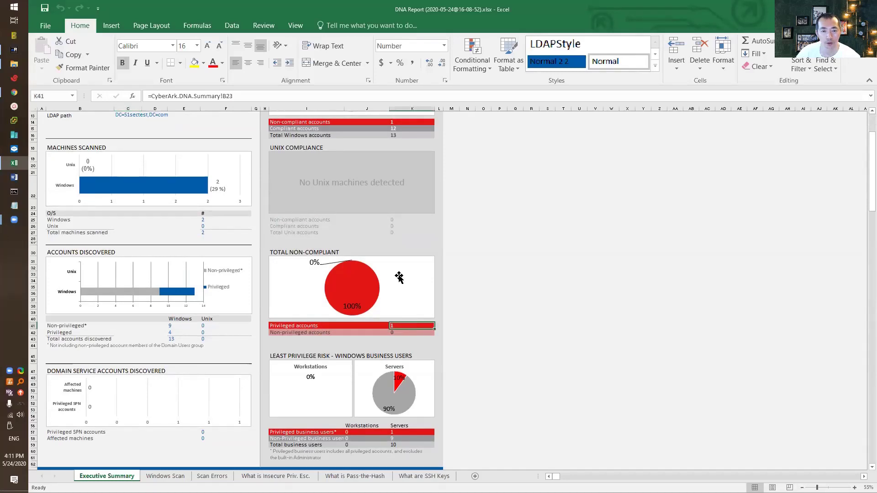
{"action": "scroll", "coordinate": [366, 173], "scroll_direction": "up", "scroll_amount": 4}
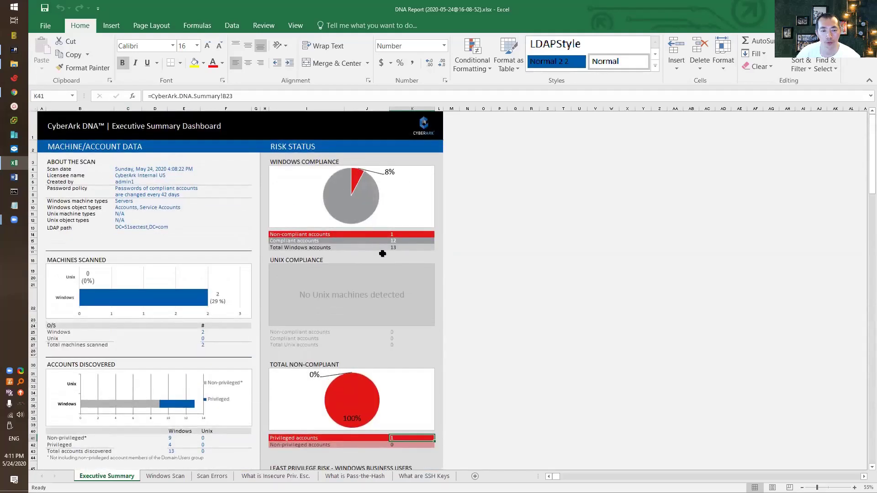
{"action": "scroll", "coordinate": [382, 254], "scroll_direction": "down", "scroll_amount": 6}
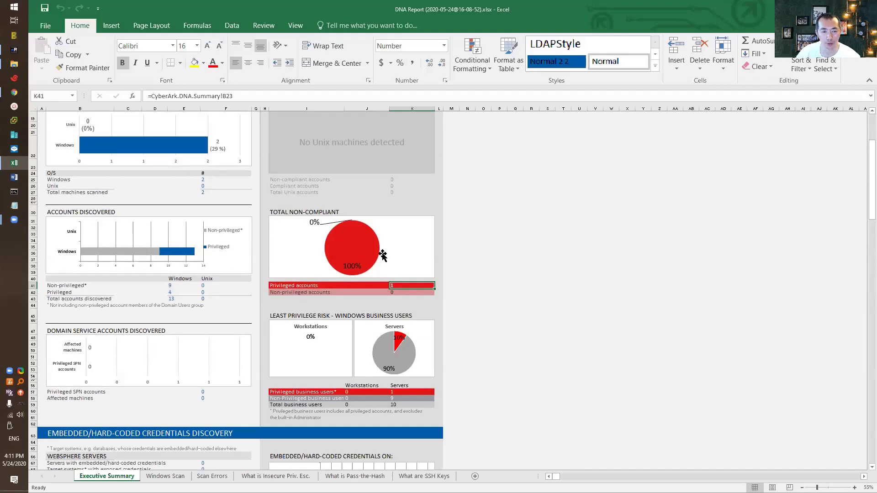
{"action": "scroll", "coordinate": [338, 245], "scroll_direction": "up", "scroll_amount": 5}
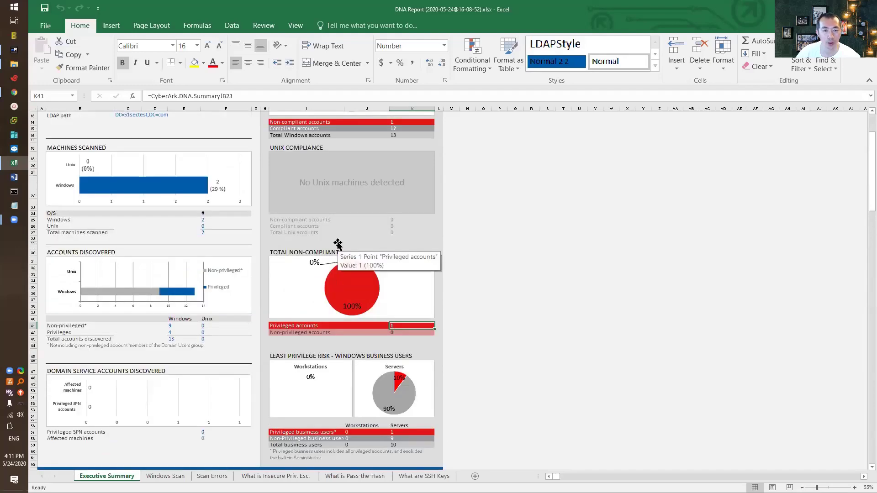
{"action": "scroll", "coordinate": [283, 276], "scroll_direction": "up", "scroll_amount": 1}
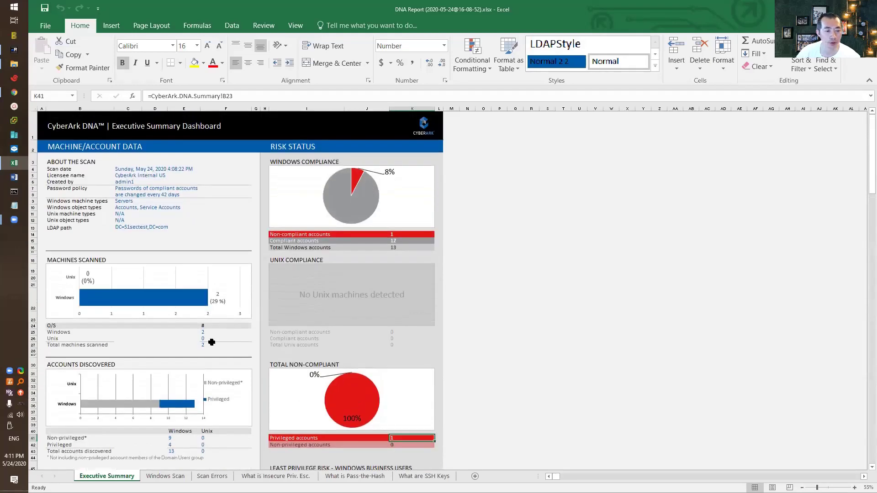
{"action": "scroll", "coordinate": [201, 297], "scroll_direction": "down", "scroll_amount": 3}
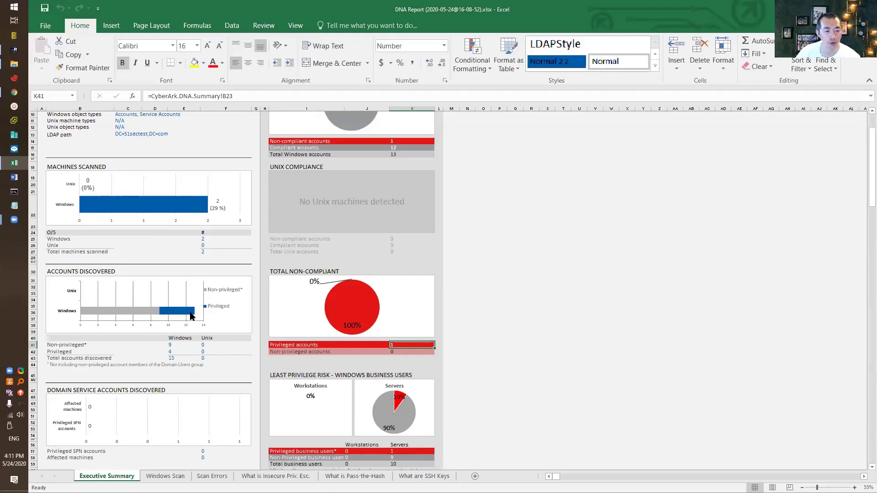
{"action": "scroll", "coordinate": [219, 327], "scroll_direction": "down", "scroll_amount": 2}
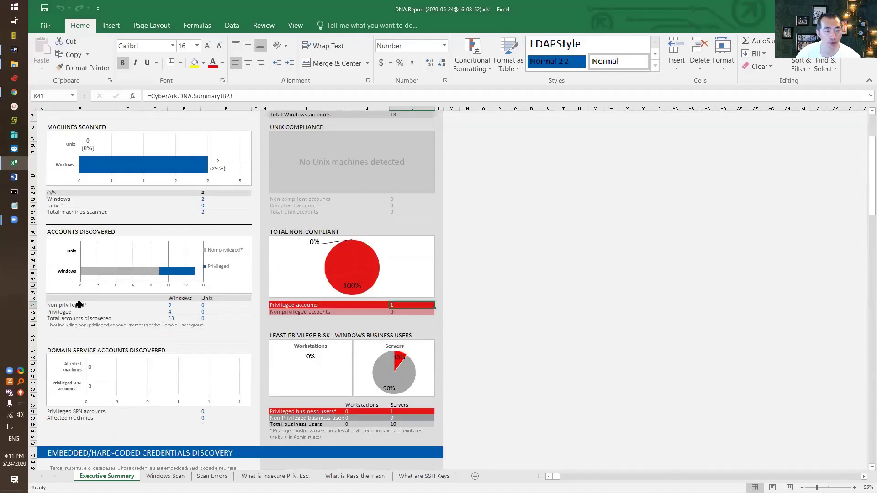
Review the non-privileged and privileged (4) Windows account rows, then go to Windows Scan
{"action": "left_click", "coordinate": [82, 305]}
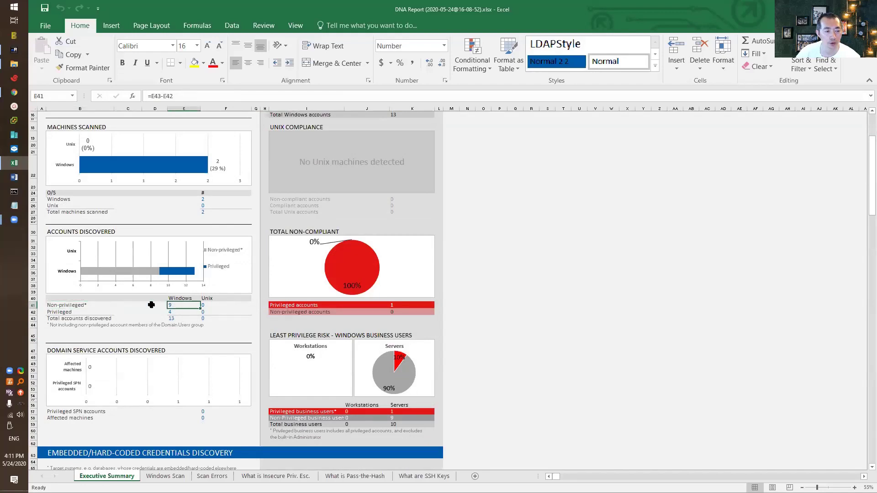
{"action": "left_click", "coordinate": [75, 312]}
{"action": "left_click", "coordinate": [174, 313]}
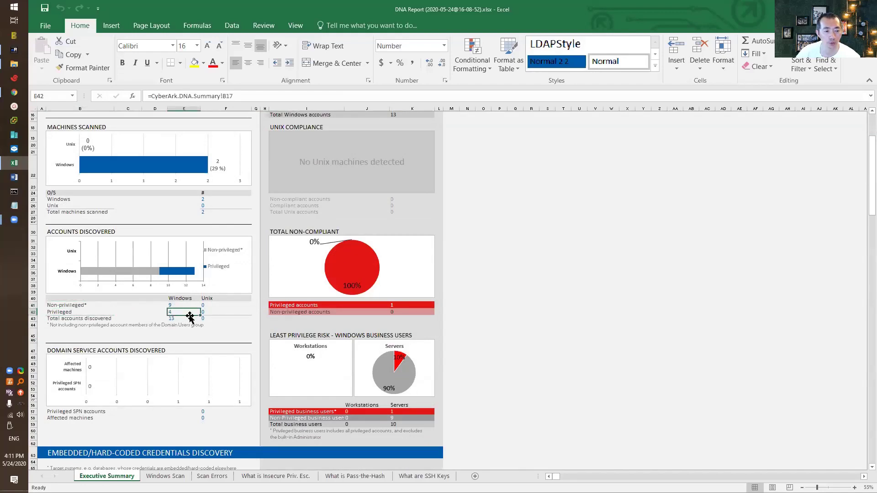
{"action": "scroll", "coordinate": [336, 358], "scroll_direction": "up", "scroll_amount": 5}
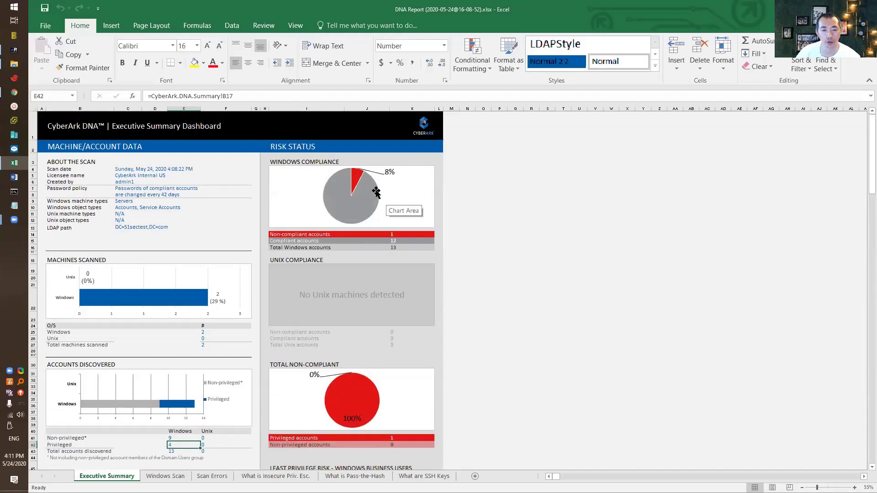
{"action": "scroll", "coordinate": [293, 270], "scroll_direction": "down", "scroll_amount": 7}
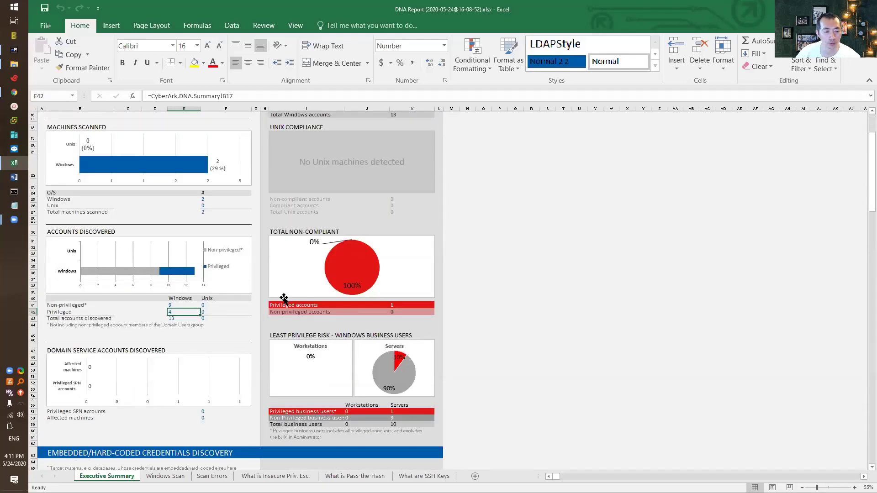
{"action": "scroll", "coordinate": [284, 299], "scroll_direction": "down", "scroll_amount": 5}
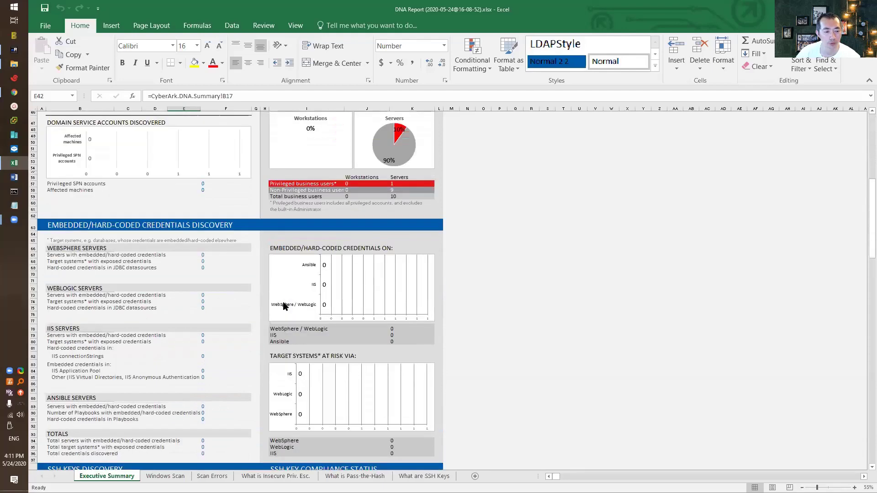
{"action": "left_click", "coordinate": [165, 476]}
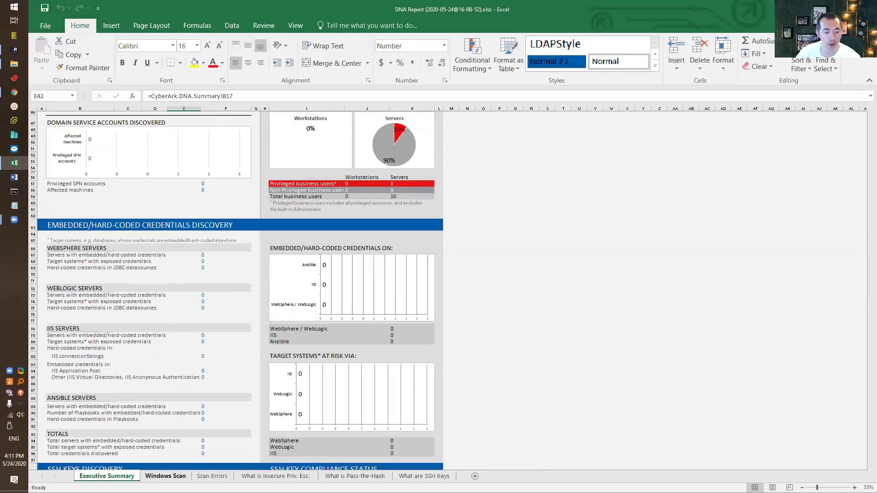
Examine the pink PVWA-CPM row's admin1 account, its Domain Admins membership, and legend entries
{"action": "left_click", "coordinate": [99, 292]}
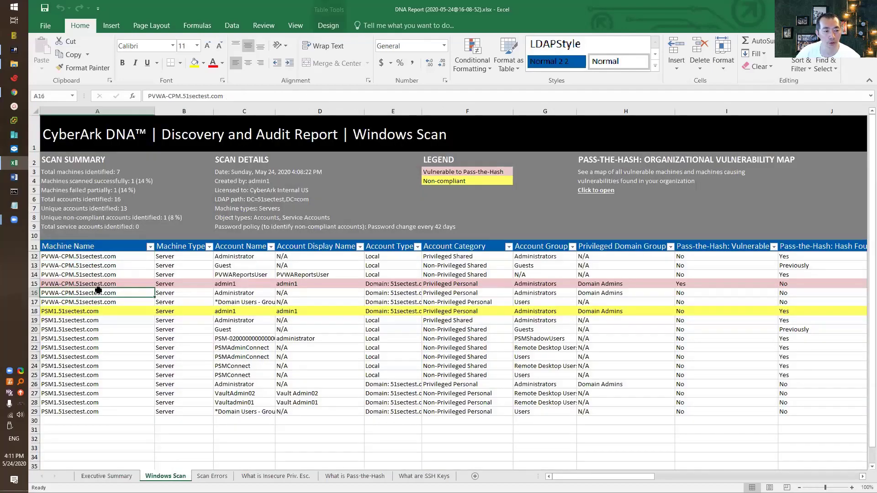
{"action": "left_click", "coordinate": [86, 284]}
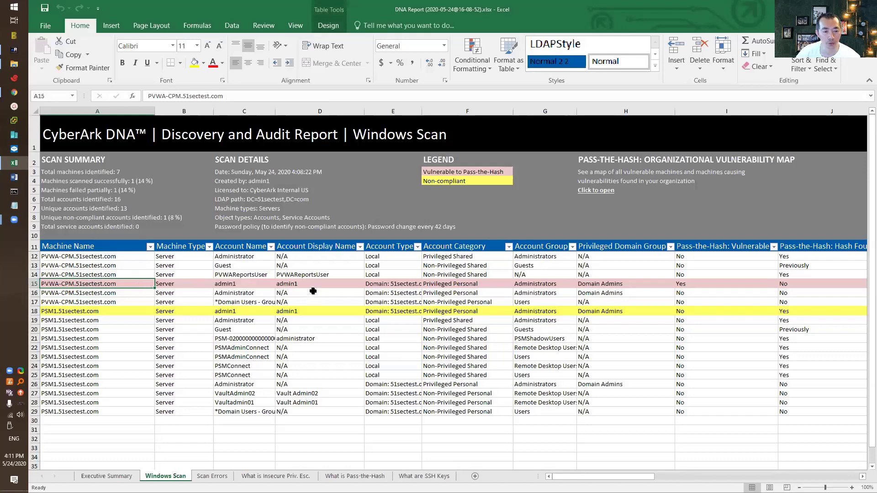
{"action": "left_click", "coordinate": [235, 283]}
{"action": "left_click", "coordinate": [610, 285]}
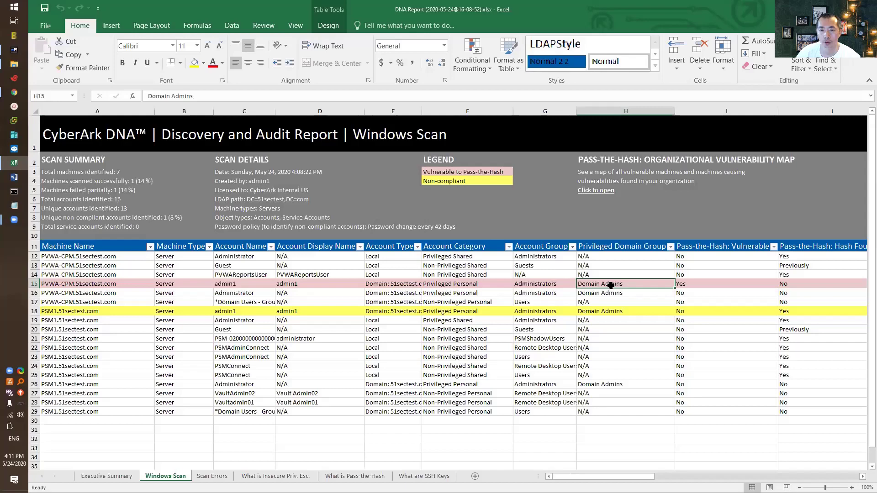
{"action": "left_click", "coordinate": [449, 173]}
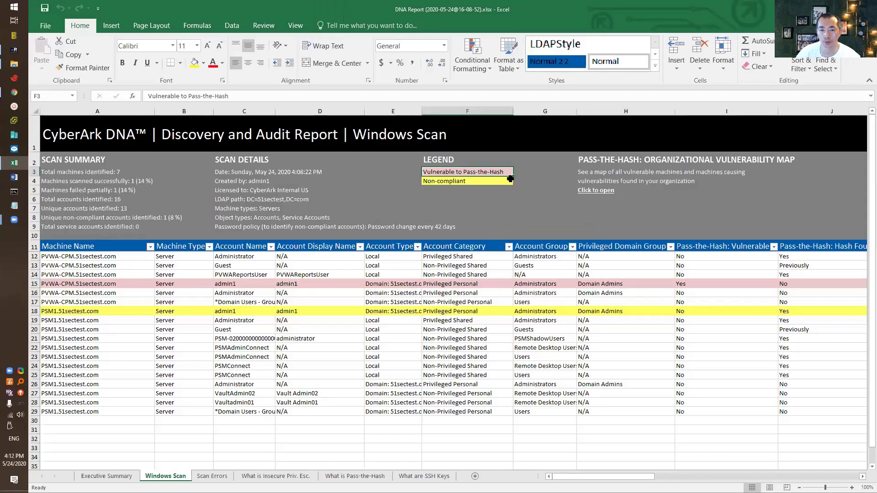
{"action": "left_click", "coordinate": [473, 181]}
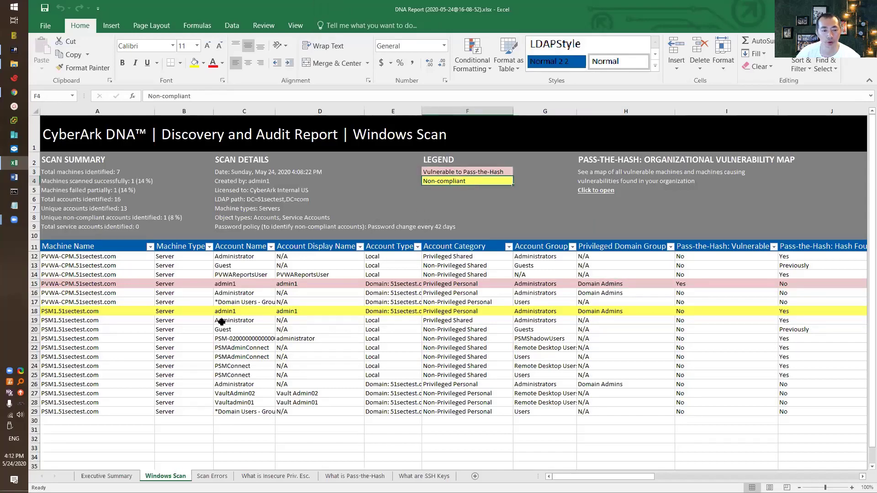
Note the yellow PSM1 row's non-compliant admin1 account, then open the Scan Errors sheet
{"action": "left_click", "coordinate": [64, 312]}
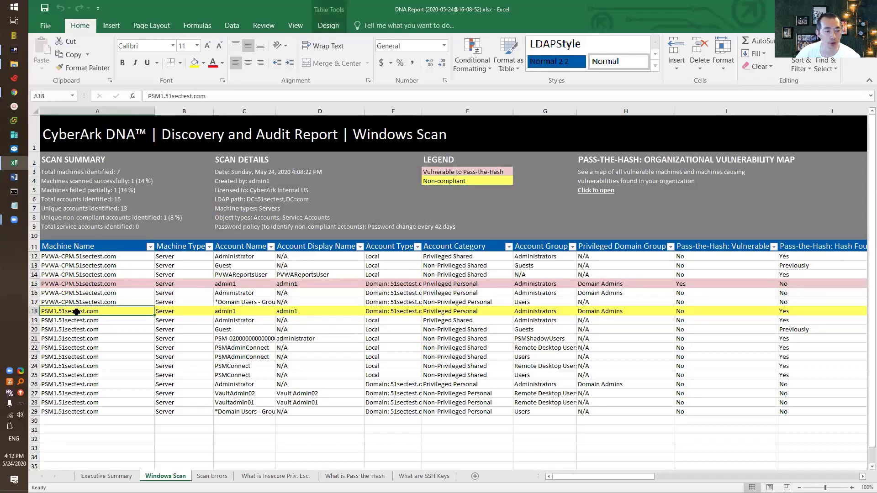
{"action": "left_click", "coordinate": [287, 312]}
{"action": "left_click", "coordinate": [461, 180]}
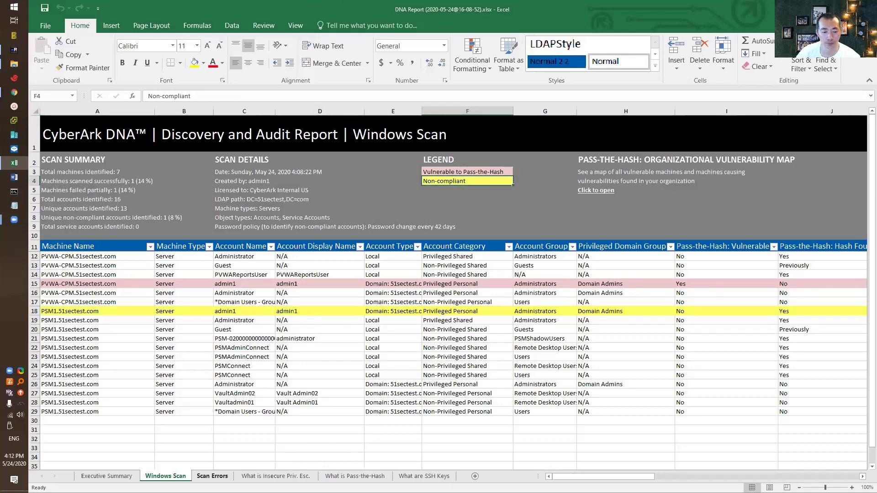
{"action": "left_click", "coordinate": [212, 476]}
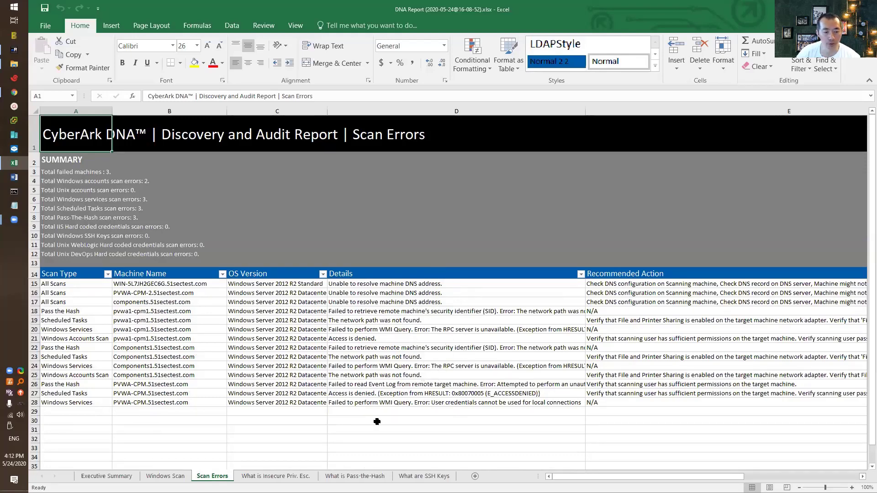
Check the first failed machine's row in Scan Errors, then view the 'What is Insecure Priv. Esc.' sheet
{"action": "left_click", "coordinate": [276, 476]}
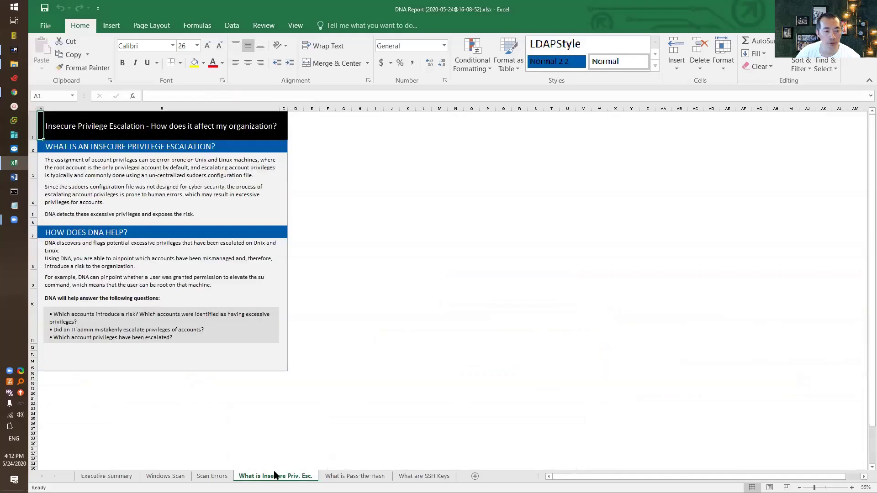
{"action": "left_click", "coordinate": [212, 476]}
{"action": "left_click", "coordinate": [183, 286]}
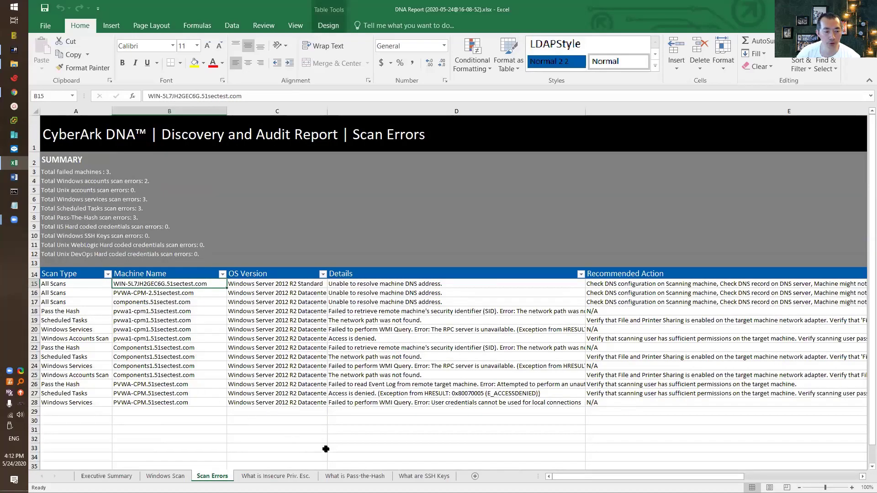
{"action": "left_click", "coordinate": [300, 476]}
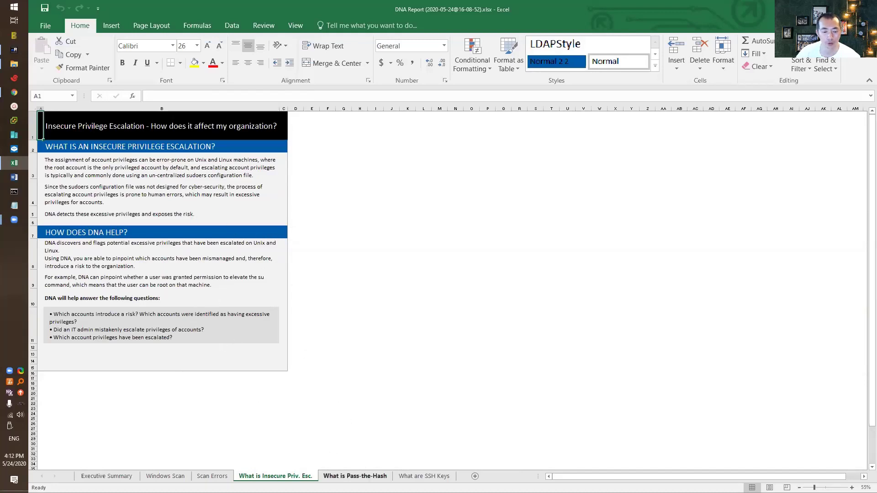
Read the Pass-the-Hash and SSH Keys explanation sheets, then return to the Executive Summary sheet
{"action": "left_click", "coordinate": [355, 476]}
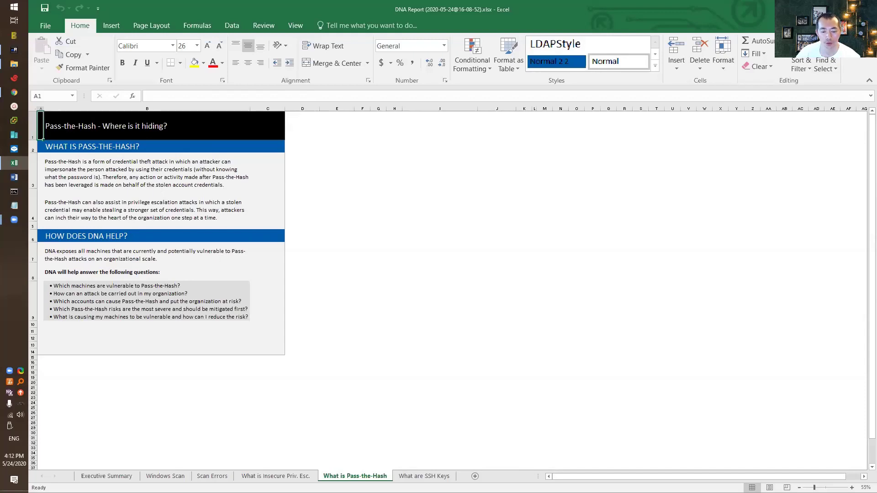
{"action": "key", "text": "ctrl+Page_Down"}
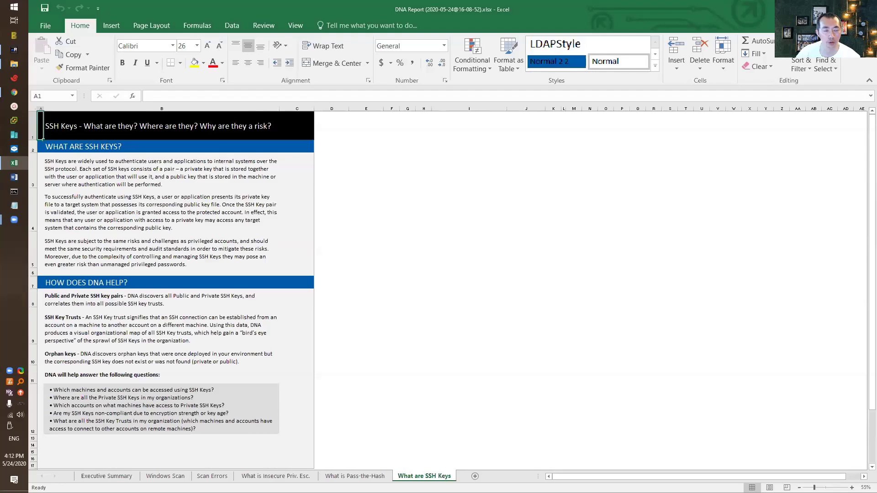
{"action": "key", "text": "ctrl+Page_Up"}
{"action": "key", "text": "ctrl+Page_Up"}
{"action": "key", "text": "ctrl+Page_Up"}
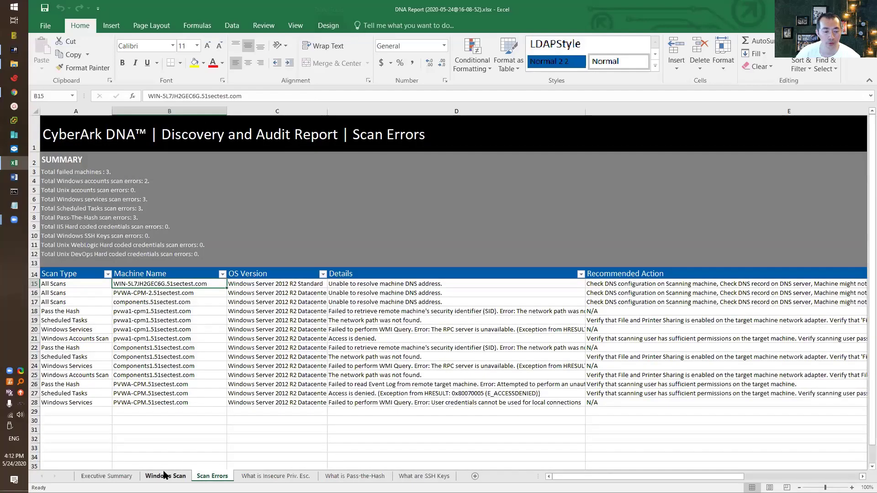
{"action": "left_click", "coordinate": [165, 476]}
{"action": "left_click", "coordinate": [107, 476]}
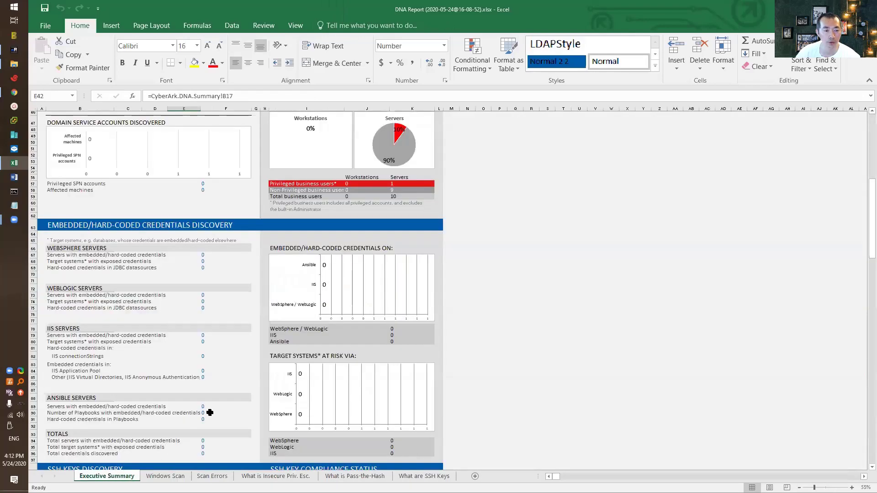